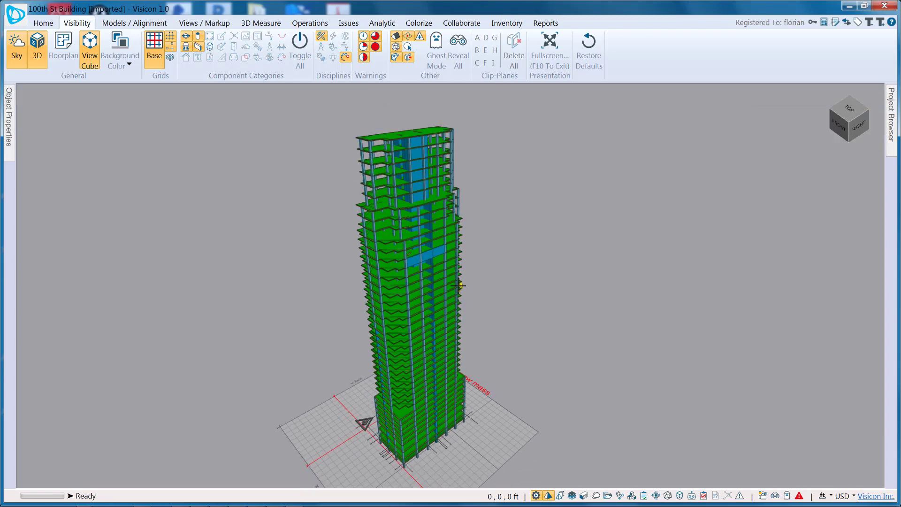
- View the inventory quantities of the tower's roof slab and of the wall panel directly beneath it
left_click(507, 21)
scroll(503, 251, "up", 5)
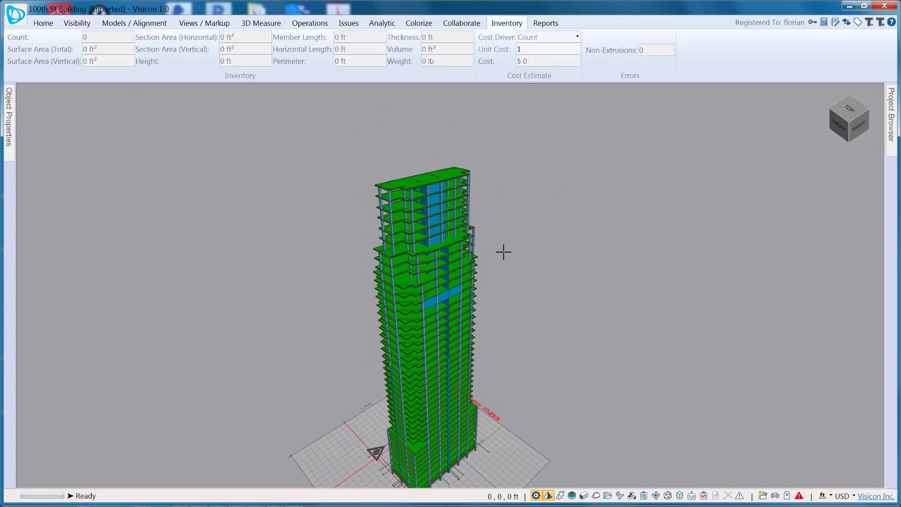
scroll(475, 265, "up", 3)
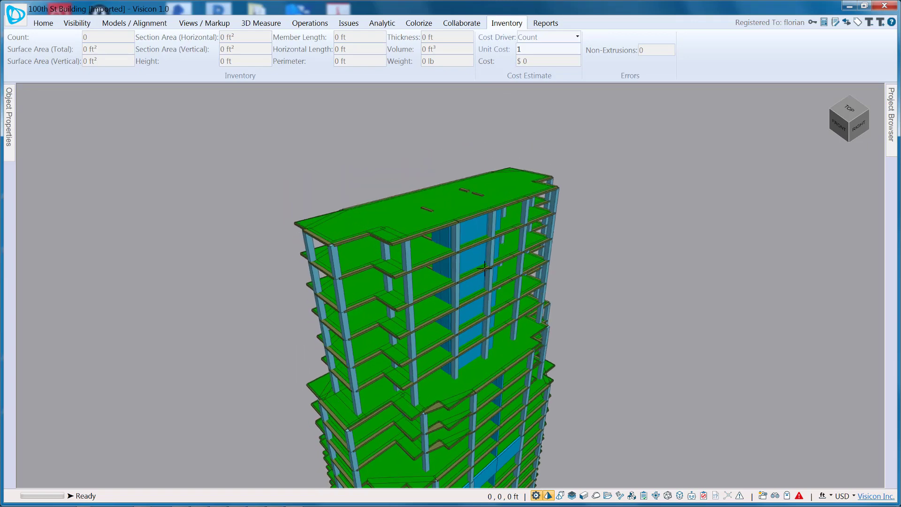
left_click(405, 207)
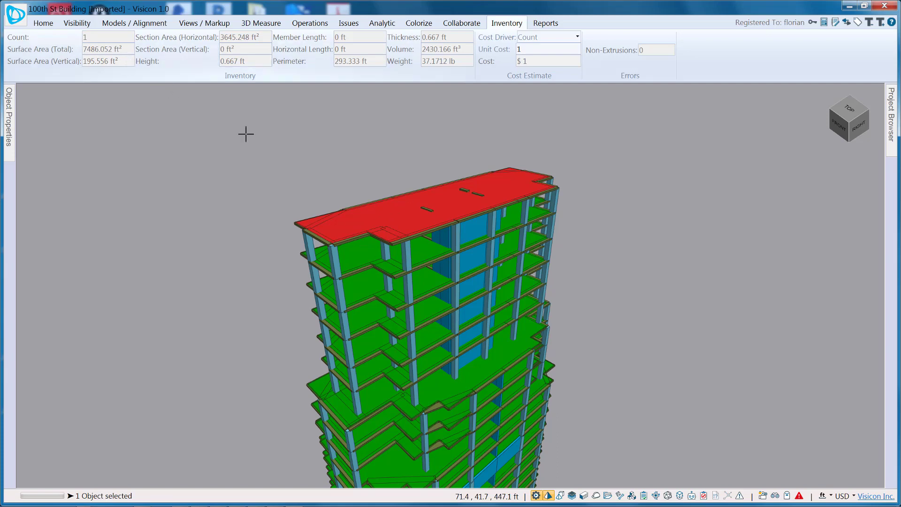
left_click(478, 232)
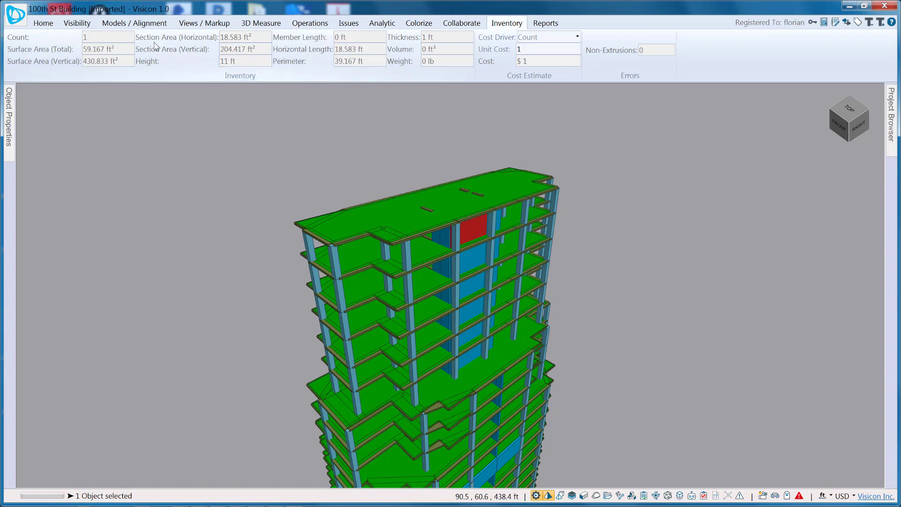
left_click(407, 216)
middle_click_drag(426, 227, 423, 242)
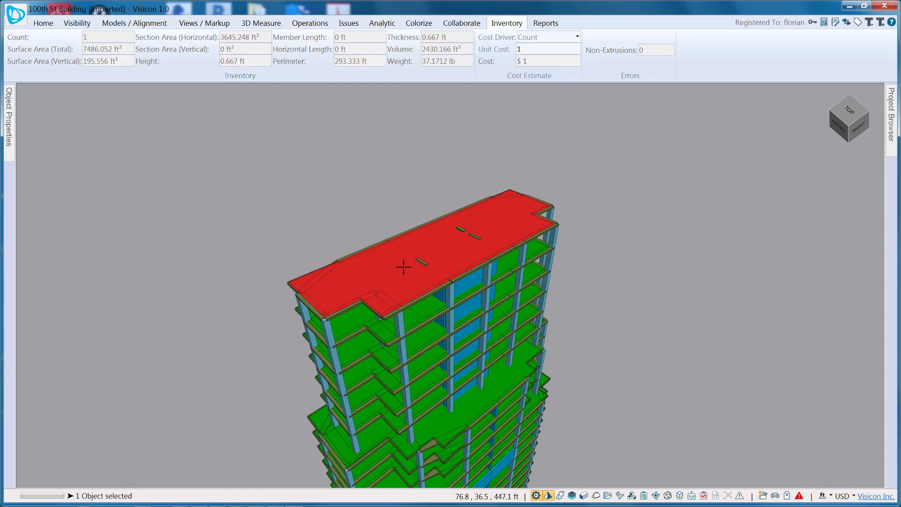
- Check the inventory quantities of the top-storey wall panel, a nearby column and an edge beam
left_click_drag(273, 189, 417, 275)
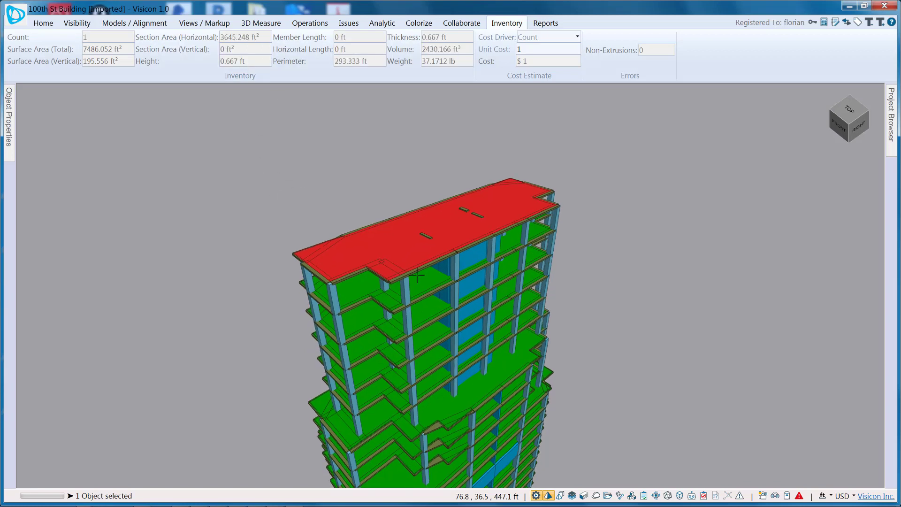
left_click(473, 259)
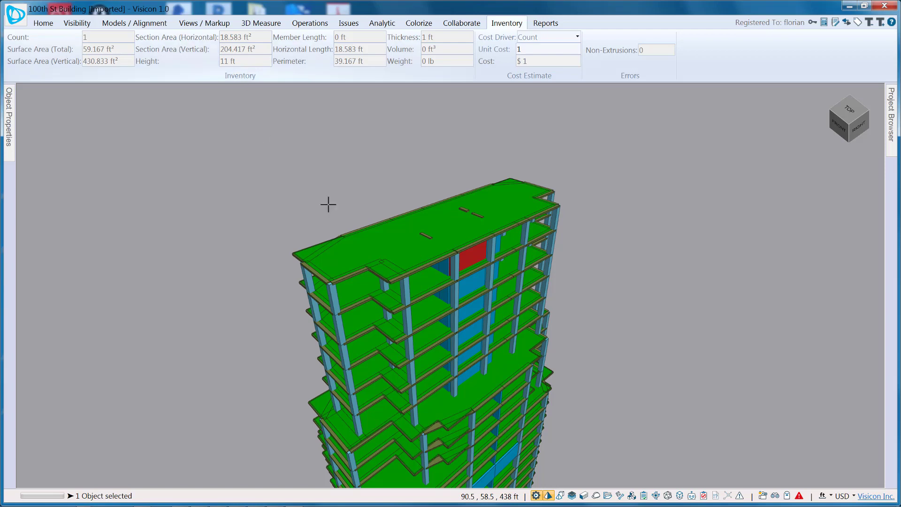
left_click(407, 291)
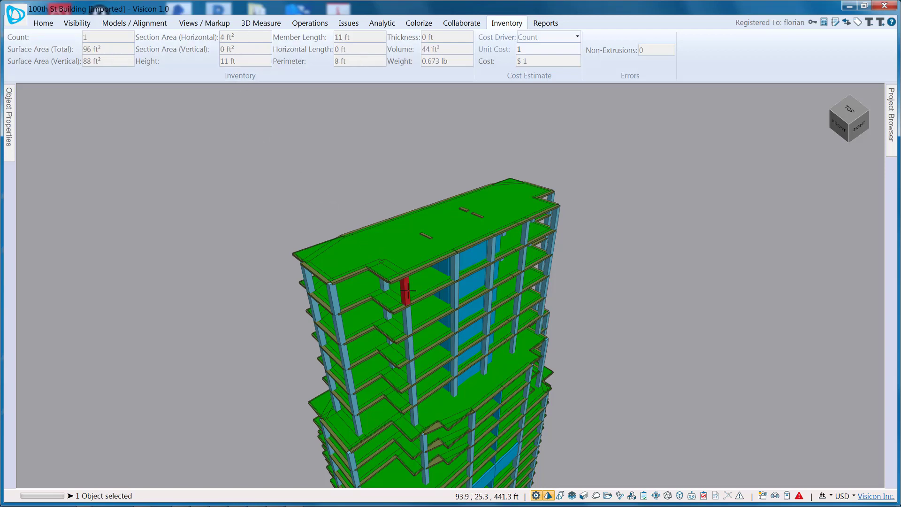
left_click(464, 260)
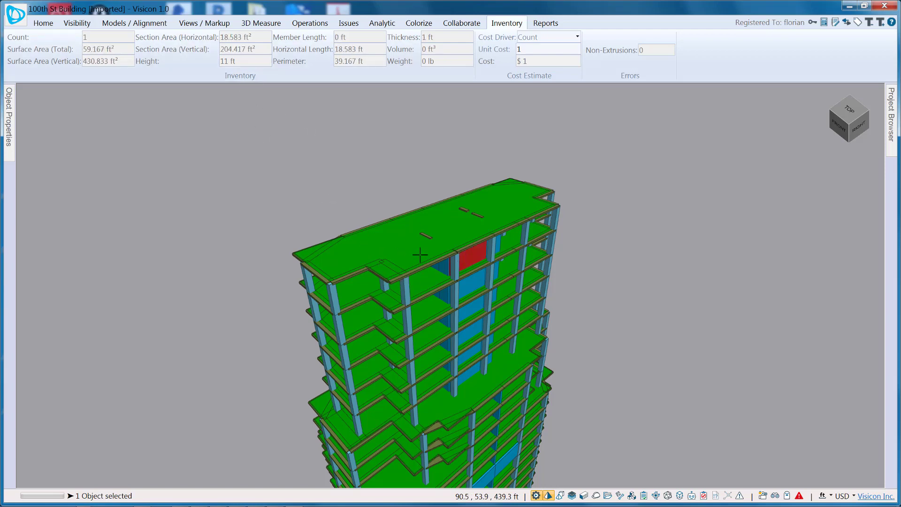
left_click(432, 290)
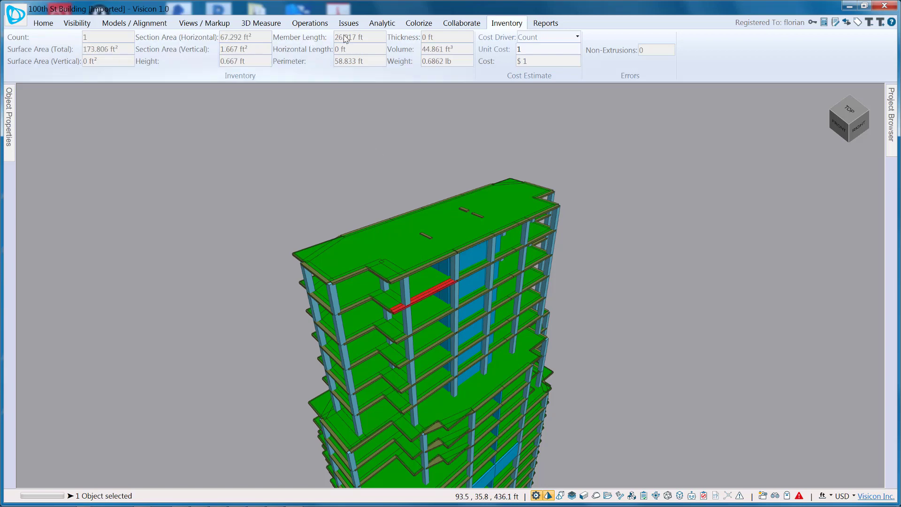
left_click(484, 255)
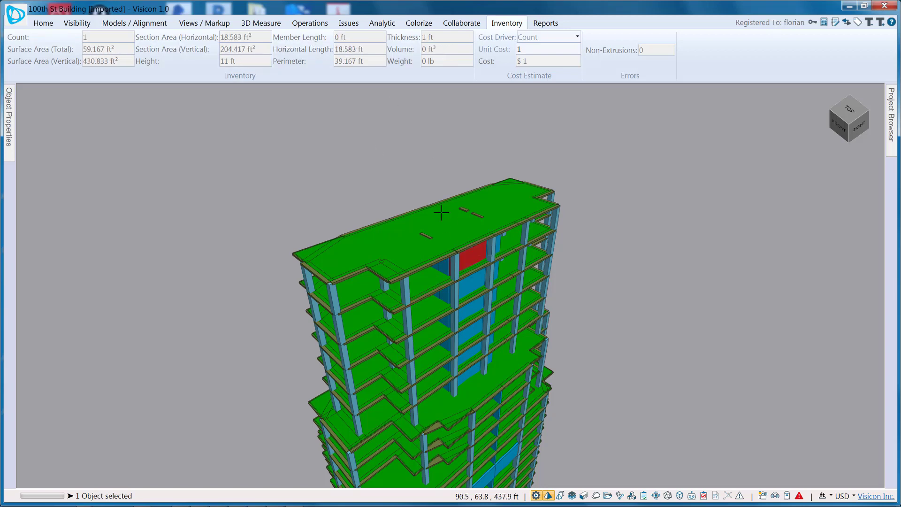
- Recheck the roof slab's inventory quantities and clear the selection
middle_click_drag(460, 326, 466, 288)
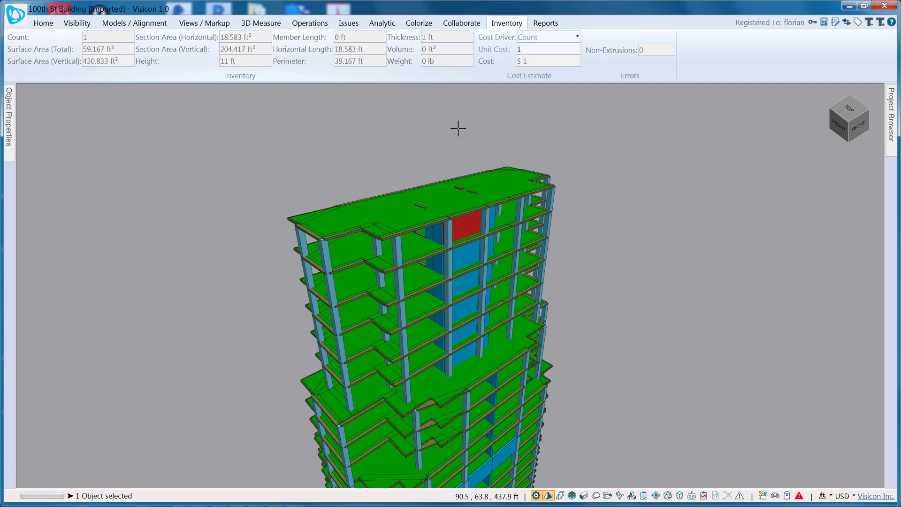
left_click(446, 196)
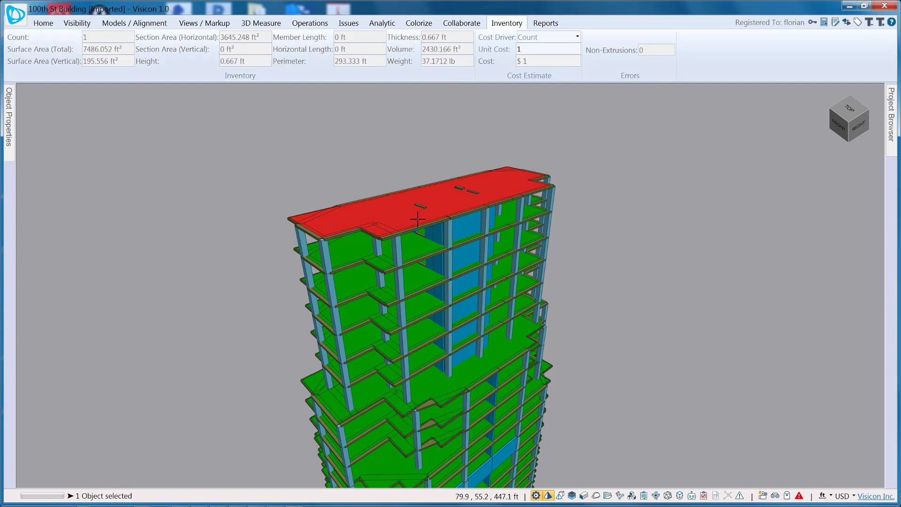
mouse_move(445, 196)
middle_mouse_down()
mouse_move(438, 231)
mouse_move(437, 206)
middle_mouse_up()
left_click(236, 222)
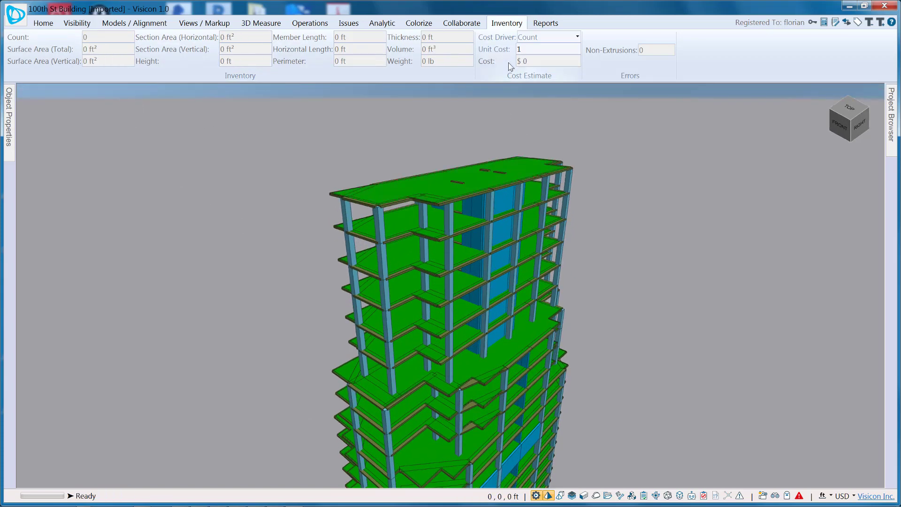
- Select the objects of the tower's uppermost storeys together to read their combined quantities and cost, and clear the selection
left_click(515, 174)
left_click_drag(618, 250, 329, 143)
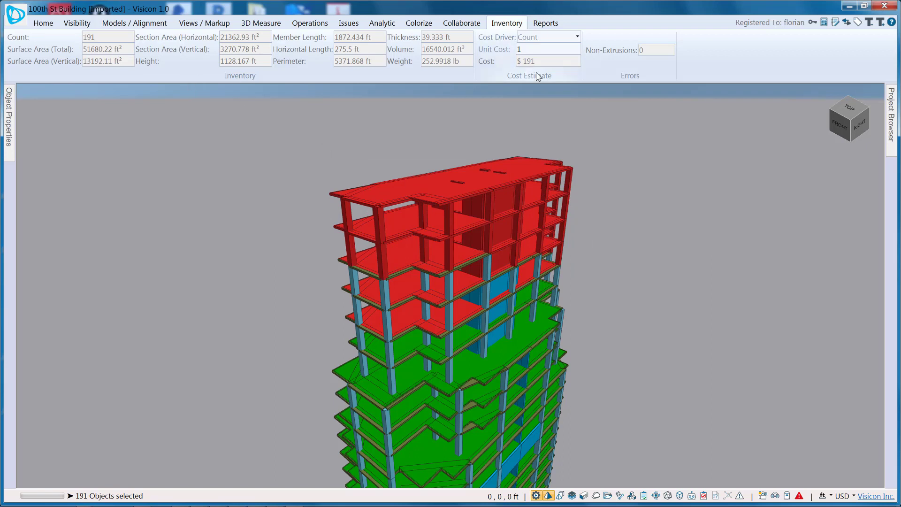
key("Escape")
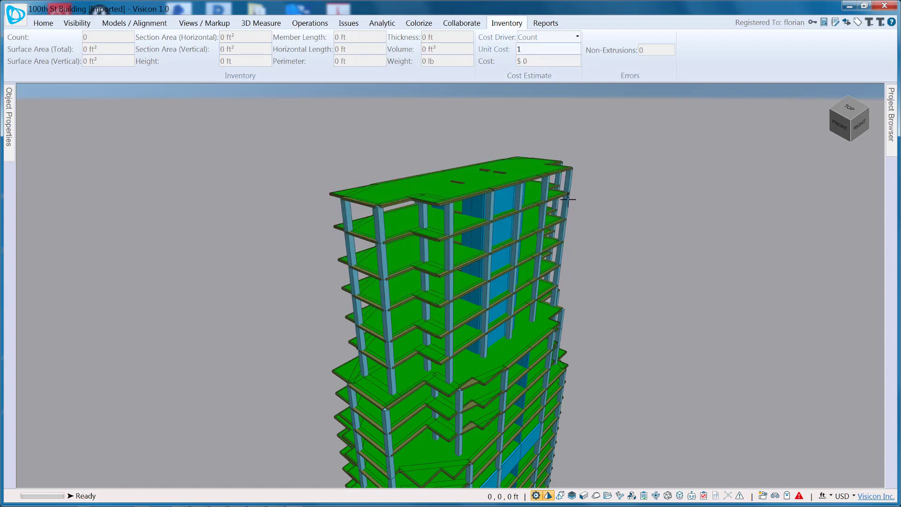
- Create a new report of the Inventory type for the building model
middle_click_drag(539, 320, 534, 269)
scroll(535, 269, "down", 3)
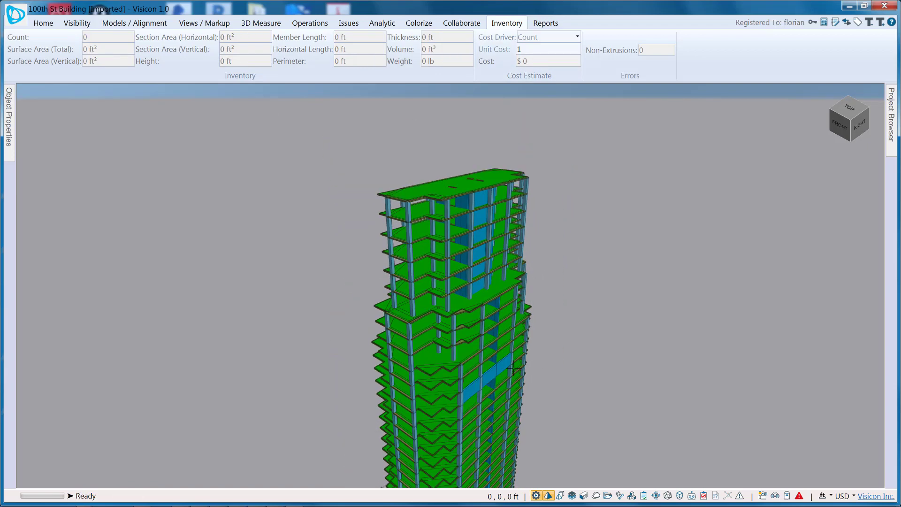
middle_click_drag(512, 369, 512, 340)
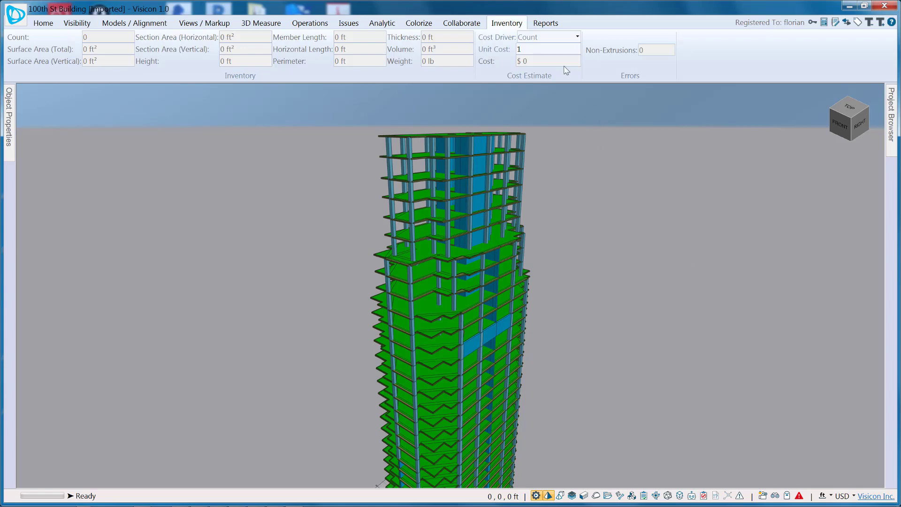
left_click(546, 24)
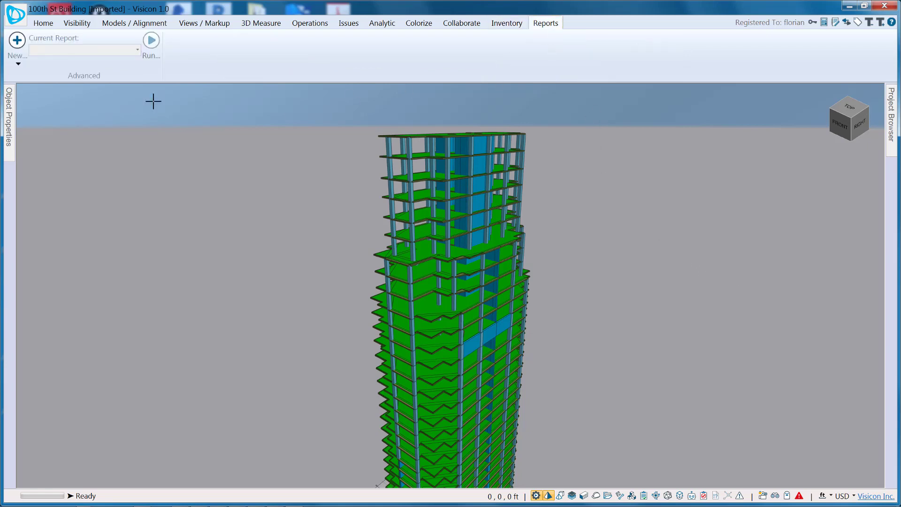
left_click(18, 64)
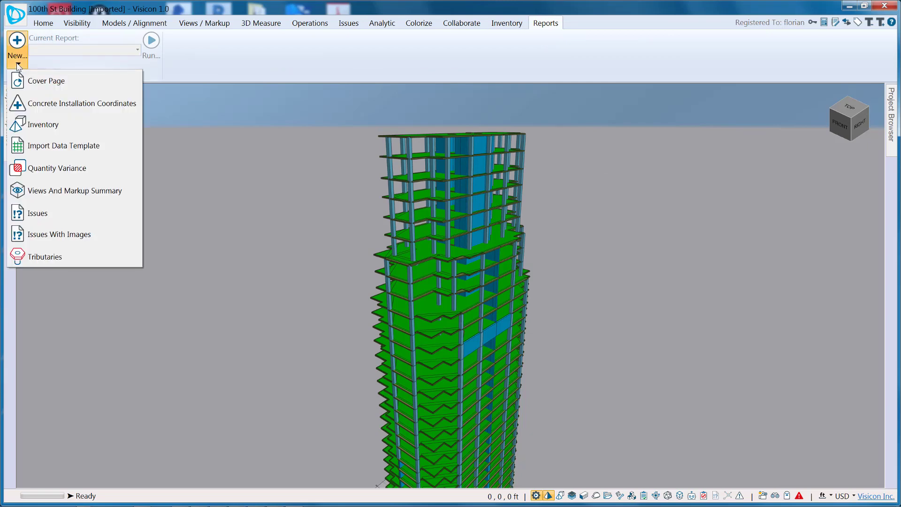
left_click(45, 134)
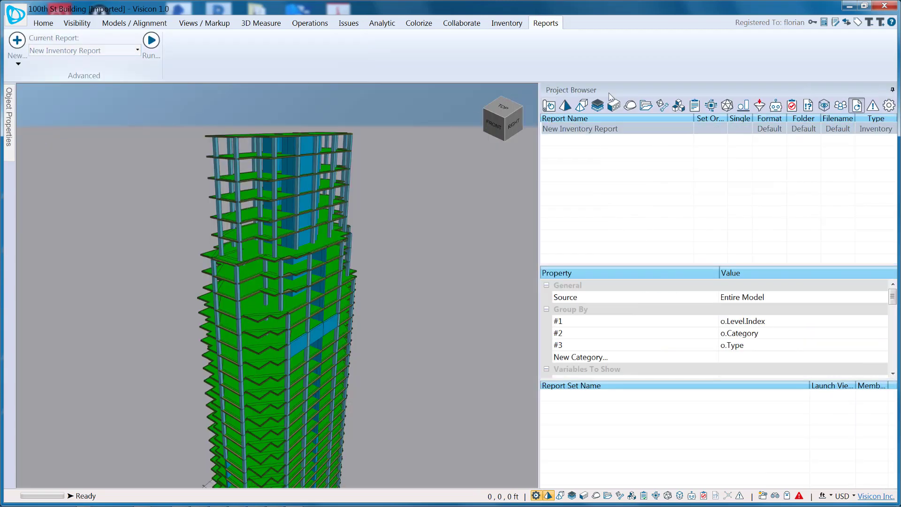
- Rename the new inventory report as Overall Inventory
left_click(617, 129)
left_click(656, 134)
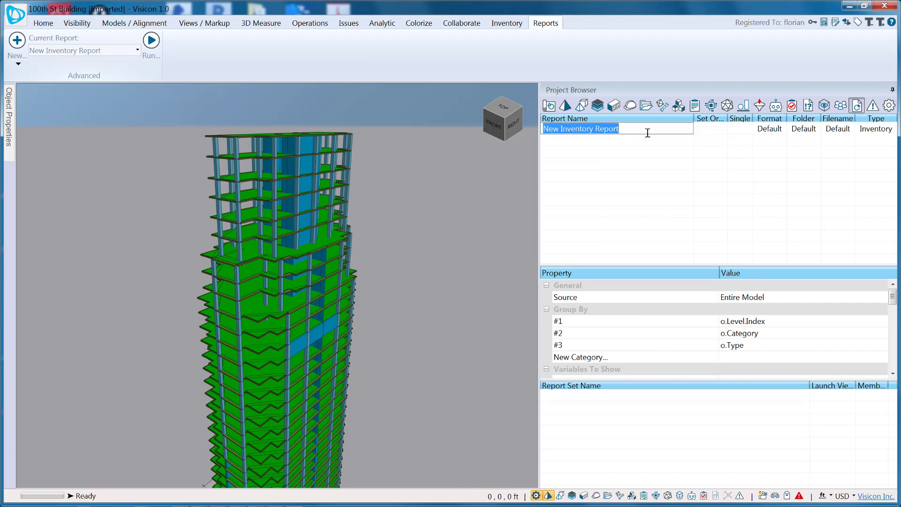
type("I")
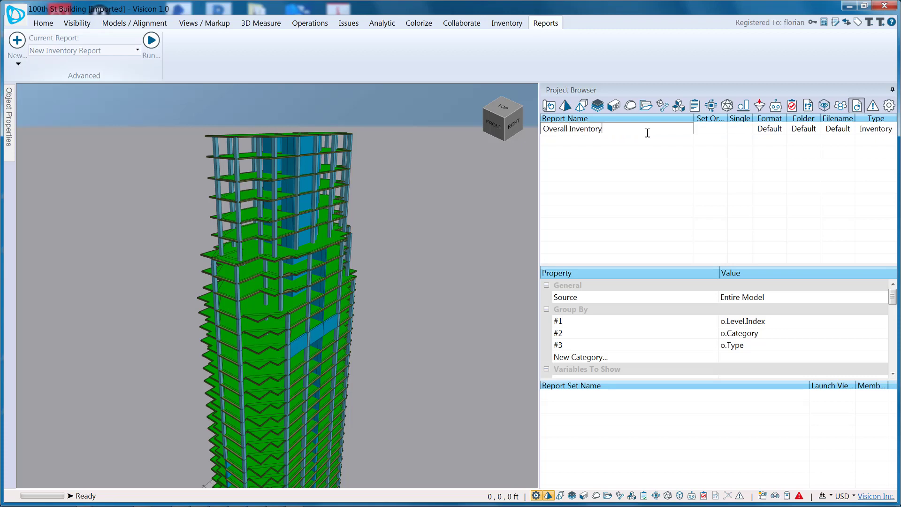
key("Return")
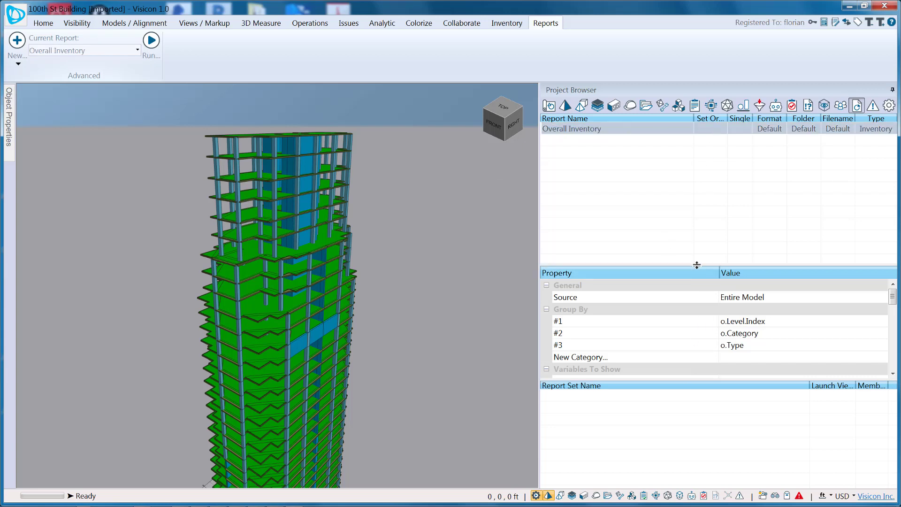
- Enlarge the report's property area to show all groupings and variables, and set its source to Visible Model
left_click_drag(696, 266, 690, 213)
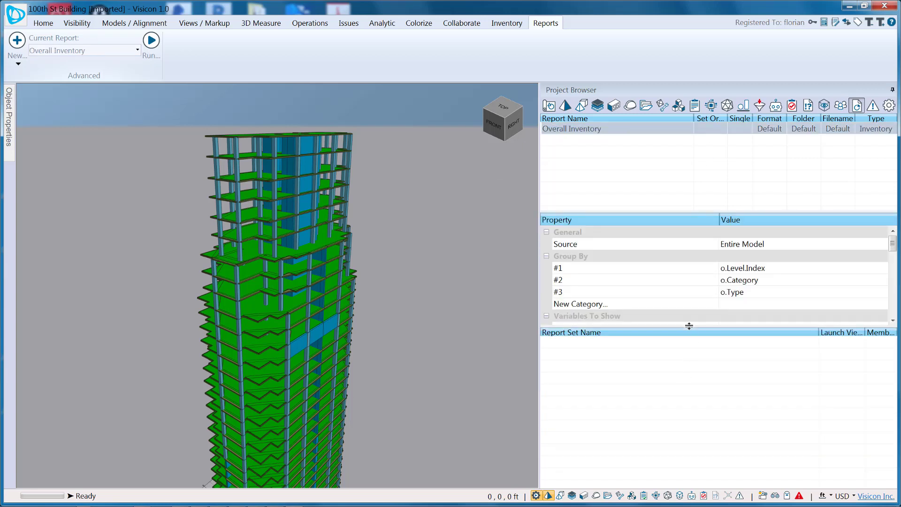
left_click_drag(689, 326, 686, 389)
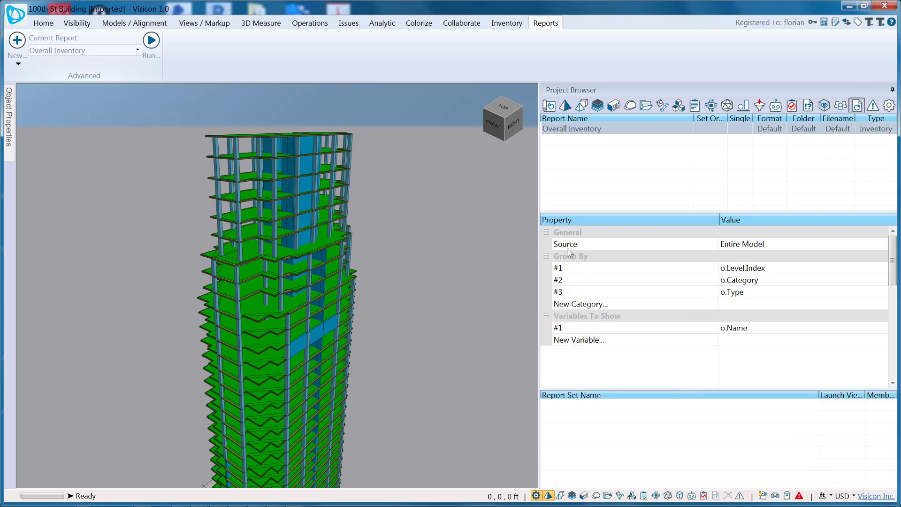
left_click(876, 247)
left_click(880, 244)
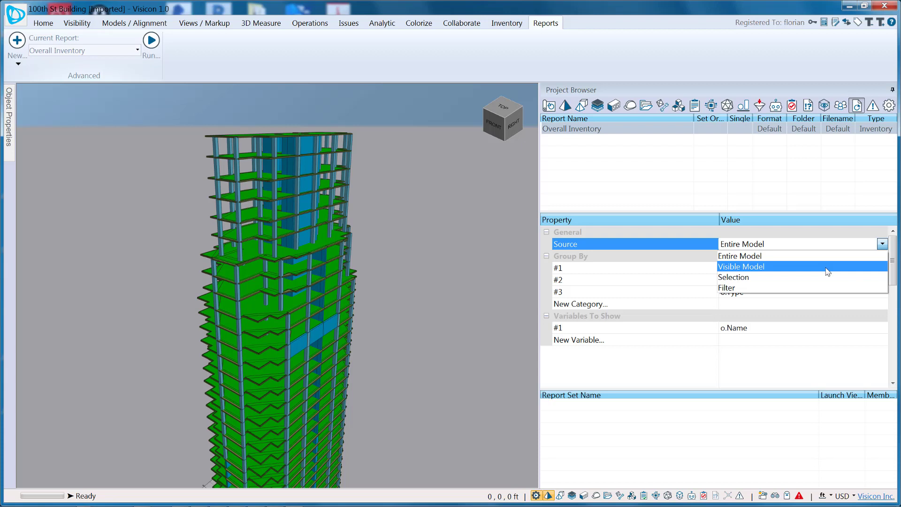
left_click(791, 267)
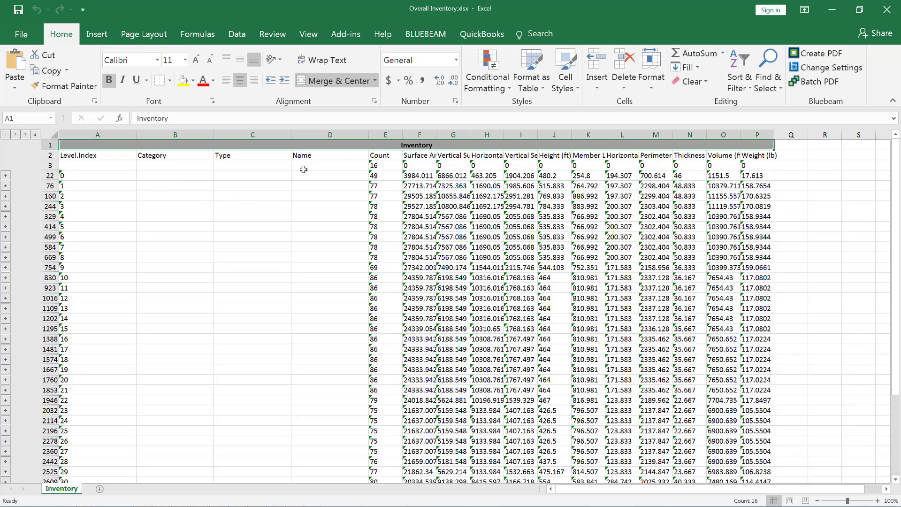
- Browse the level totals in the exported Overall Inventory.xlsx in Excel and expand the detail rows for level 7
scroll(343, 334, "down", 5)
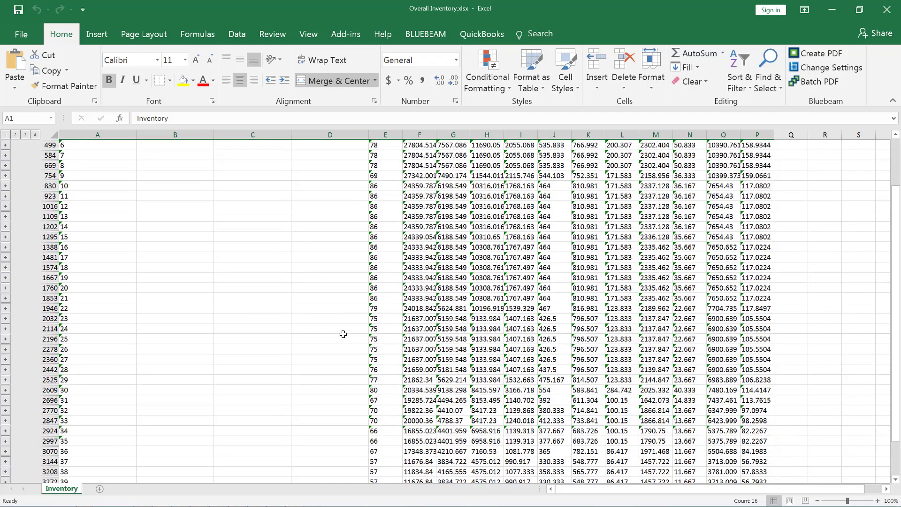
scroll(343, 333, "up", 5)
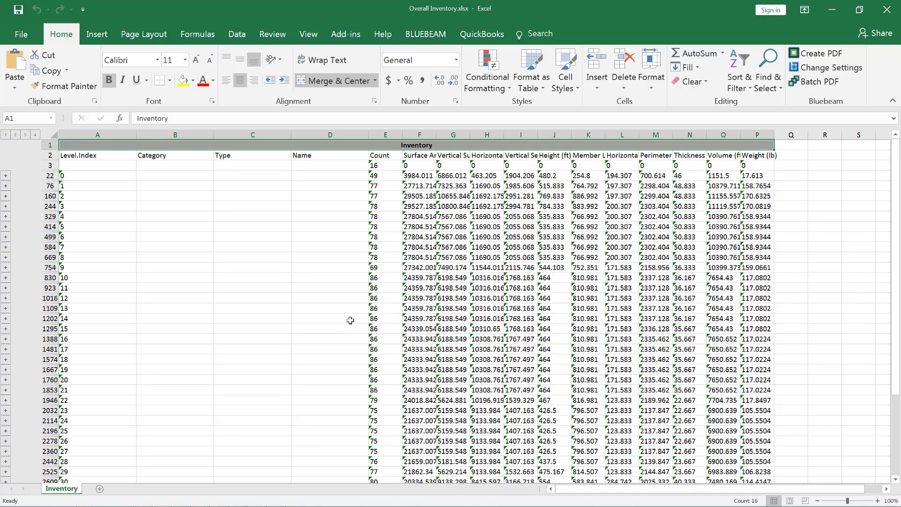
left_click(6, 258)
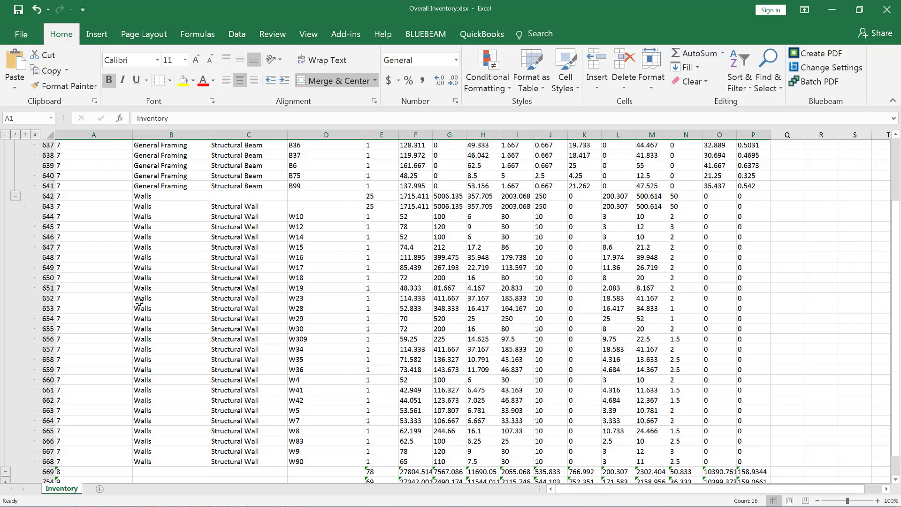
scroll(149, 291, "up", 9)
scroll(139, 301, "up", 10)
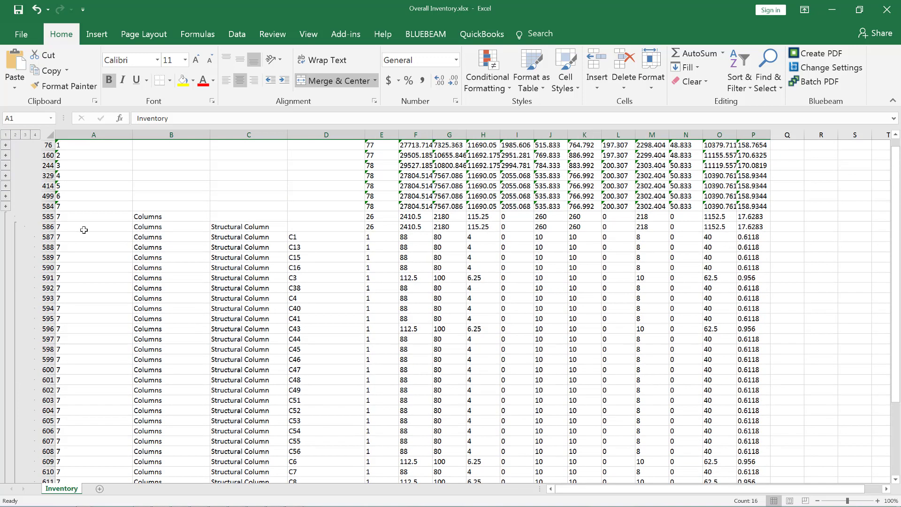
- Examine the level 7 Columns subtotal and its individual column entries against the quantity headings, including volume and weight
left_click(374, 216)
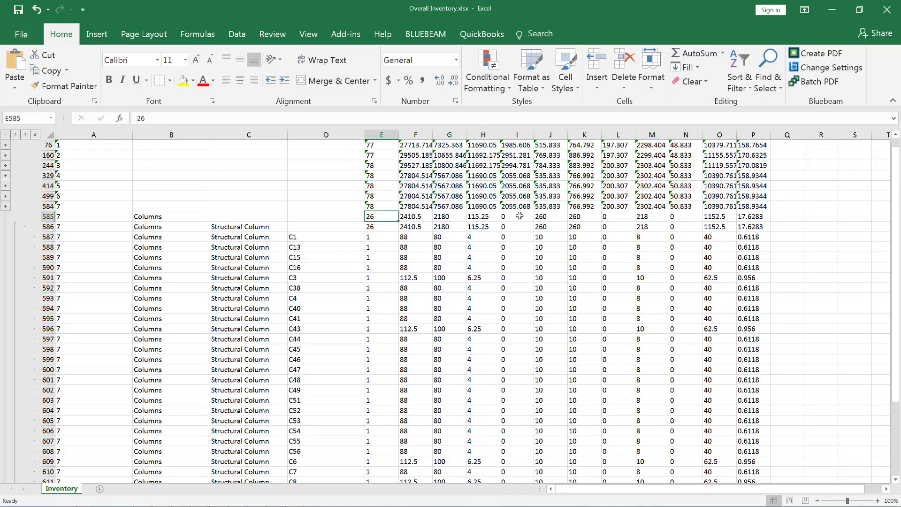
left_click_drag(895, 355, 896, 345)
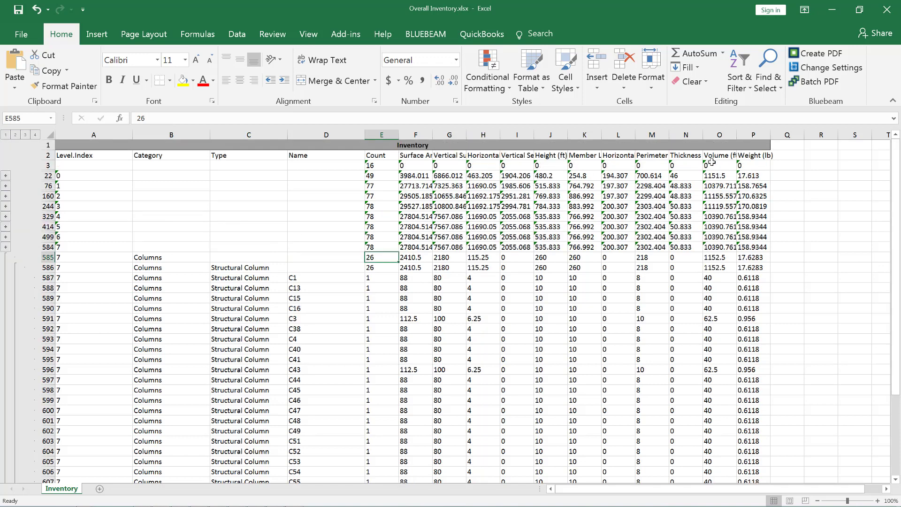
left_click_drag(895, 184, 895, 210)
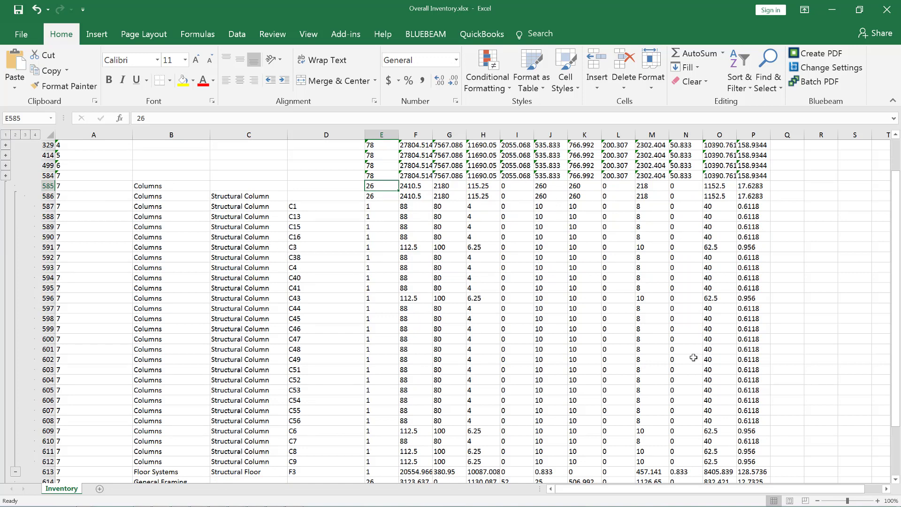
- Close the Overall Inventory workbook without saving and return to the building model in Visicon
key("alt+F4")
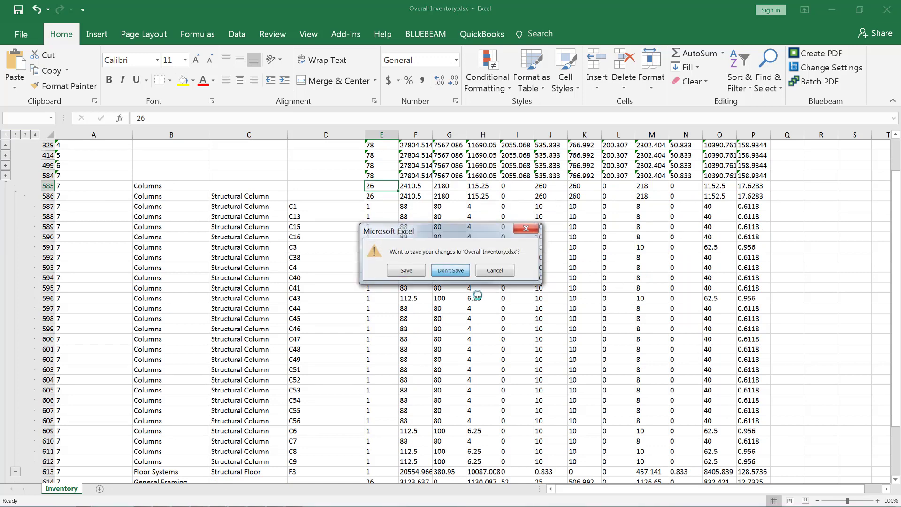
key("Return")
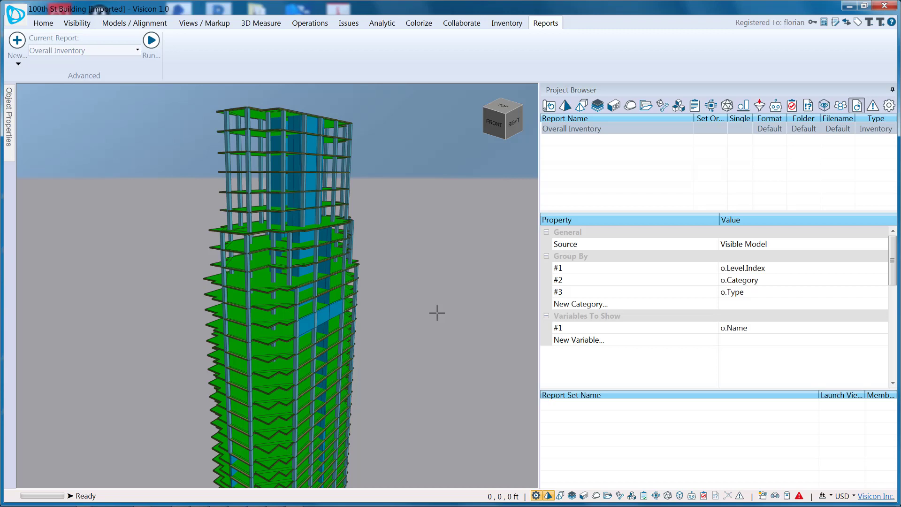
left_click_drag(382, 284, 398, 297)
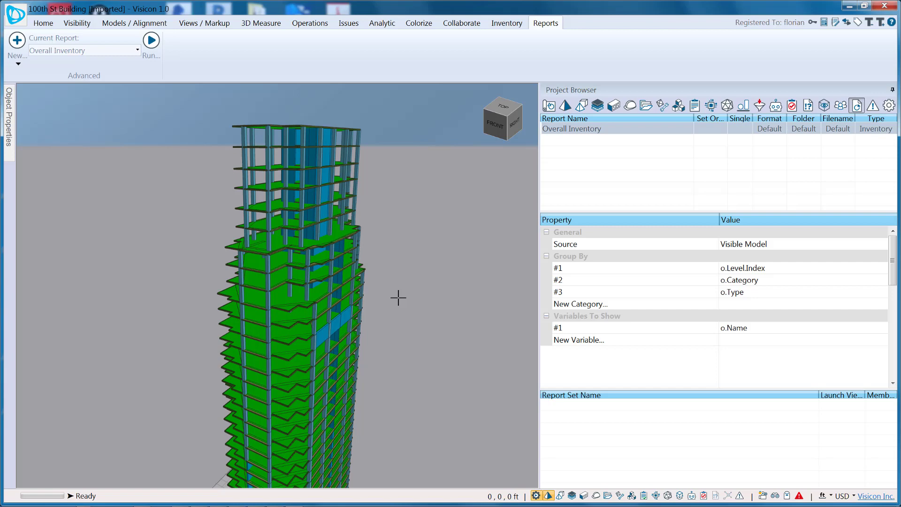
- List the project's materials and sort them by number of uses, highest first
left_click(614, 106)
left_click(874, 118)
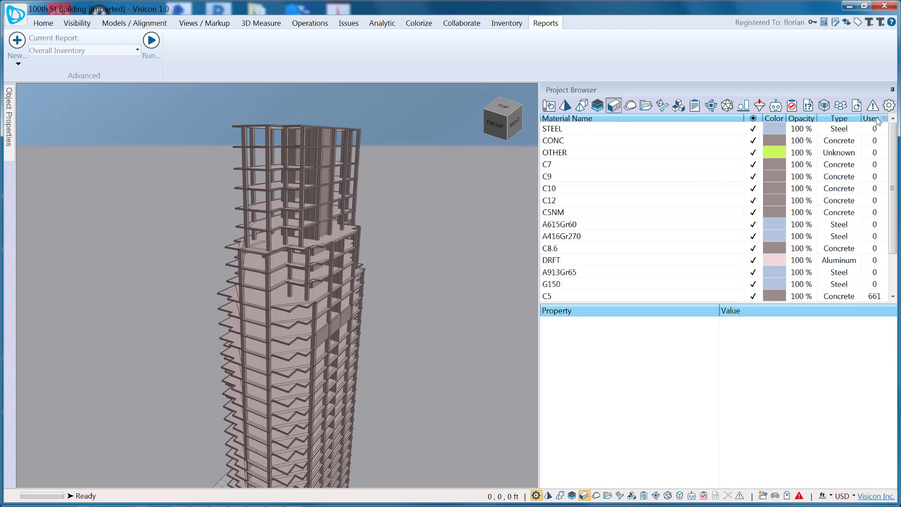
left_click(874, 118)
- Highlight the objects made of materials C6, C8, C4 and C5 in turn, and clear the selection
left_click(559, 130)
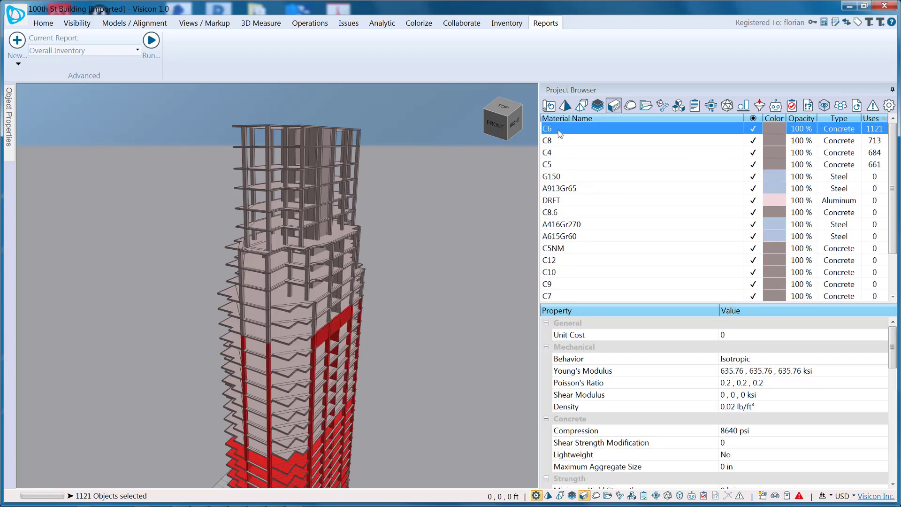
left_click(564, 142)
left_click(569, 153)
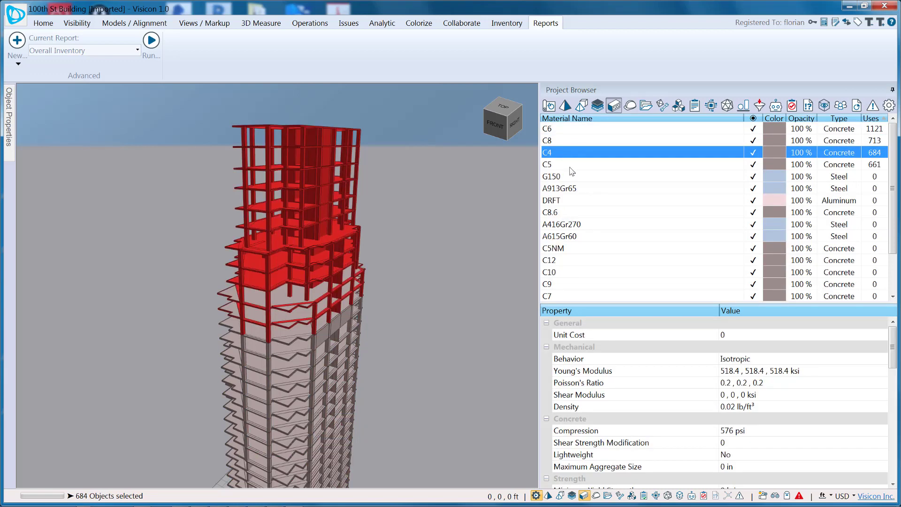
left_click(570, 165)
left_click(492, 187)
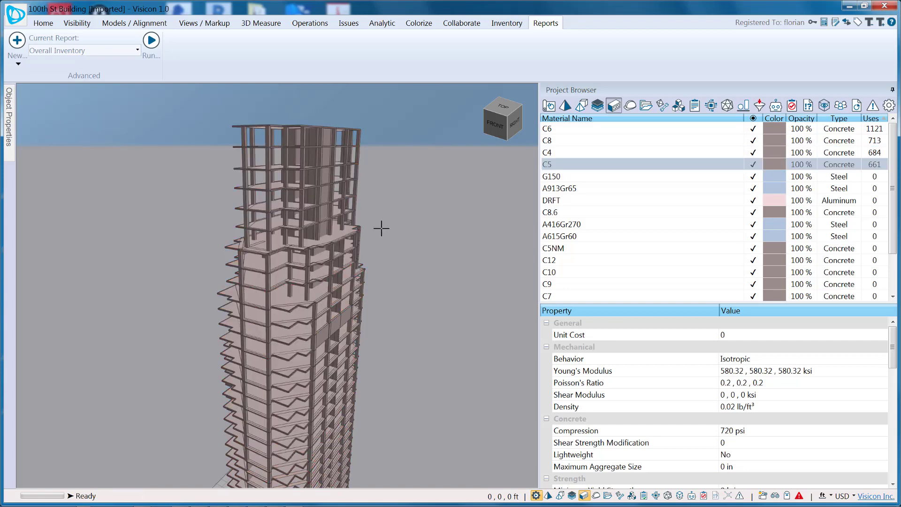
- Select the floor slab at the tower's upper setback and copy the Identity - Name variable of its Core Material property
middle_click_drag(382, 228, 377, 234)
left_click(289, 246)
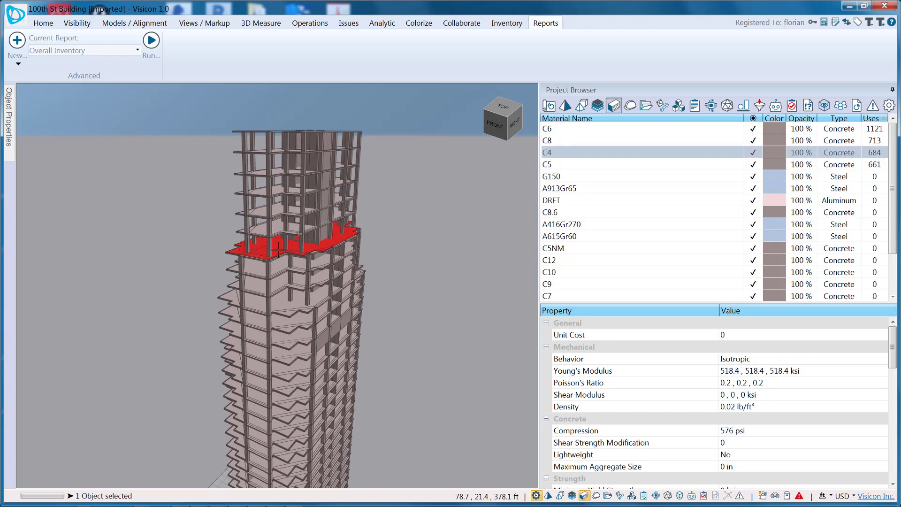
mouse_move(12, 159)
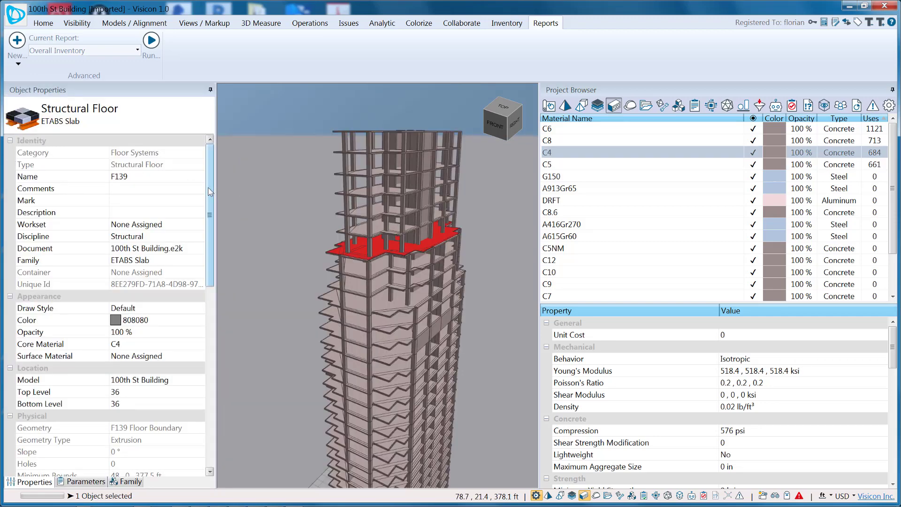
scroll(210, 196, "down", 1)
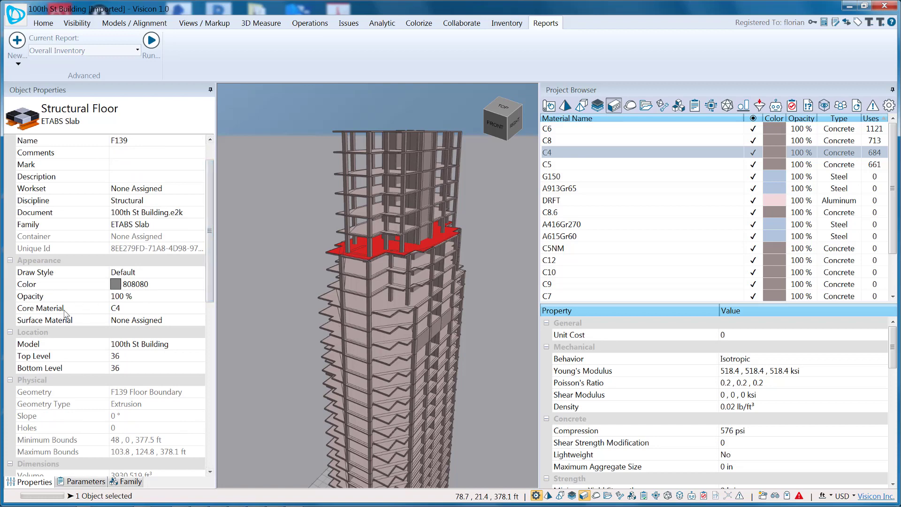
left_click(78, 310)
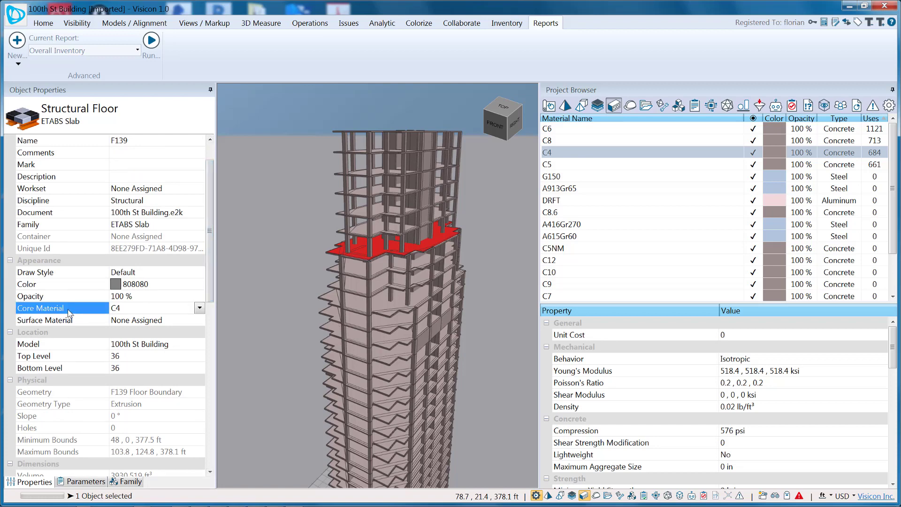
right_click(77, 313)
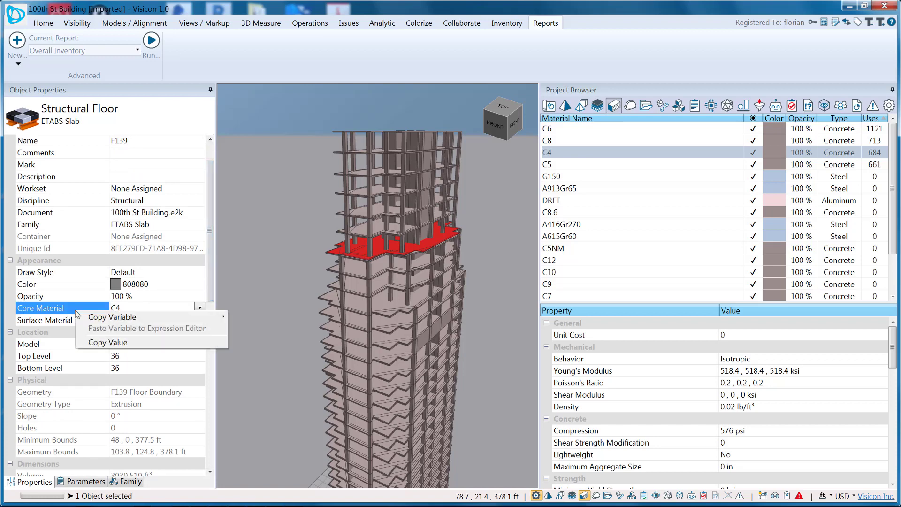
mouse_move(109, 321)
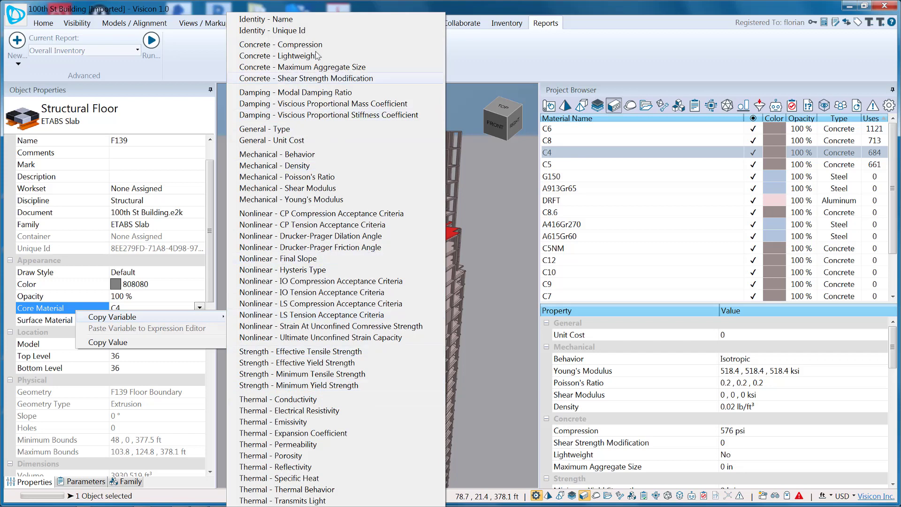
left_click(311, 21)
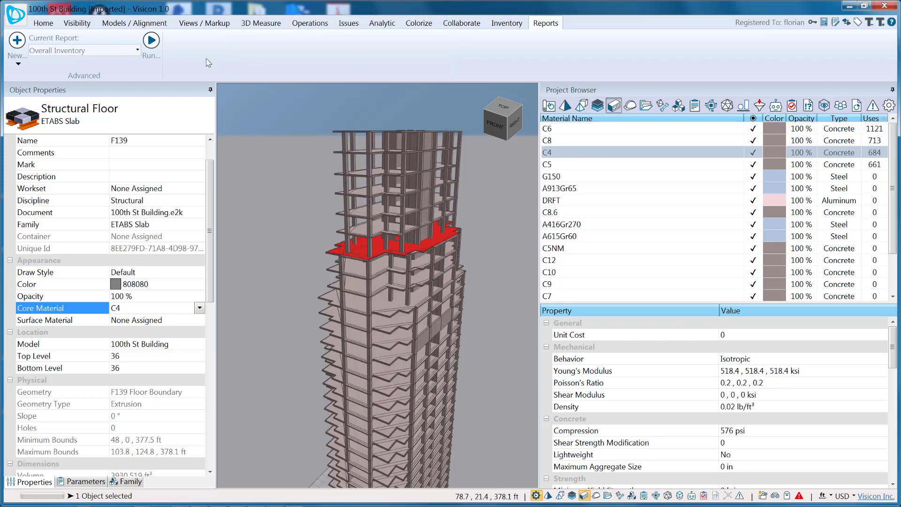
- Insert a new Inventory report and name it Quantity by Material
left_click(857, 105)
right_click(619, 175)
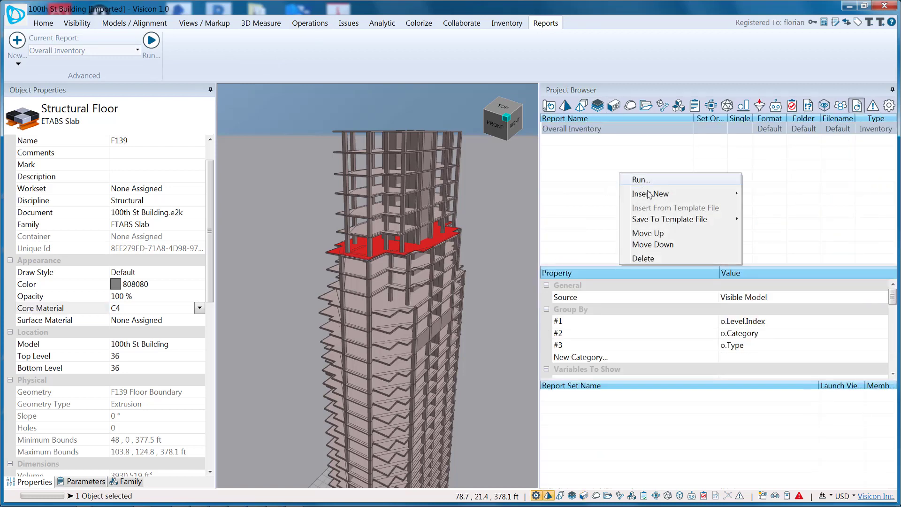
mouse_move(694, 194)
left_click(768, 219)
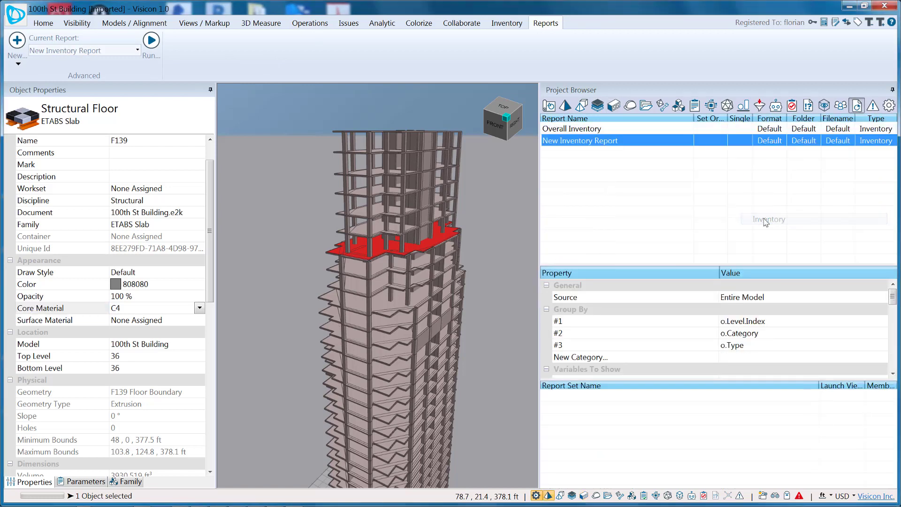
left_click(604, 141)
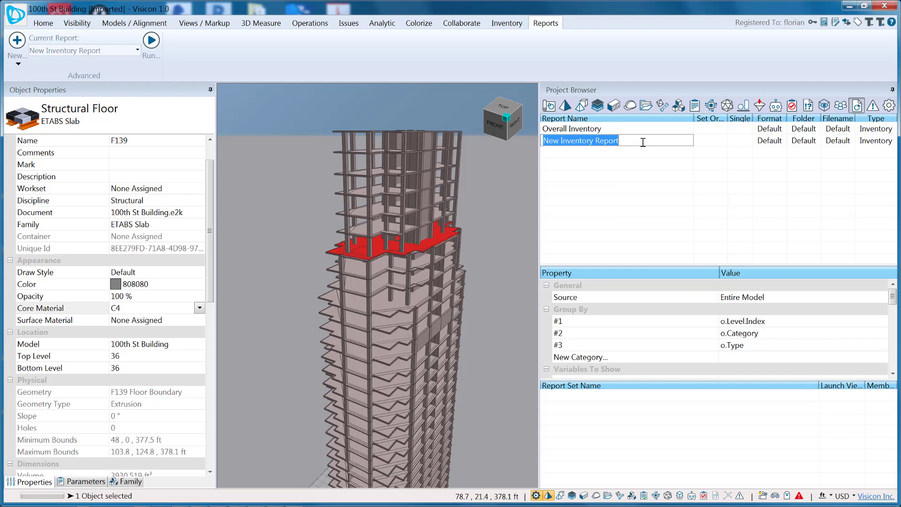
type("Quantity by Mater")
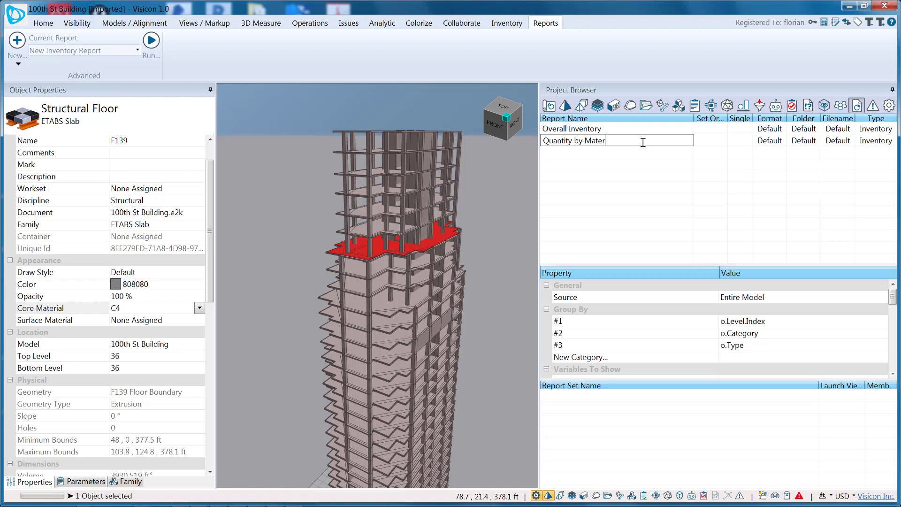
type("ial")
key("Return")
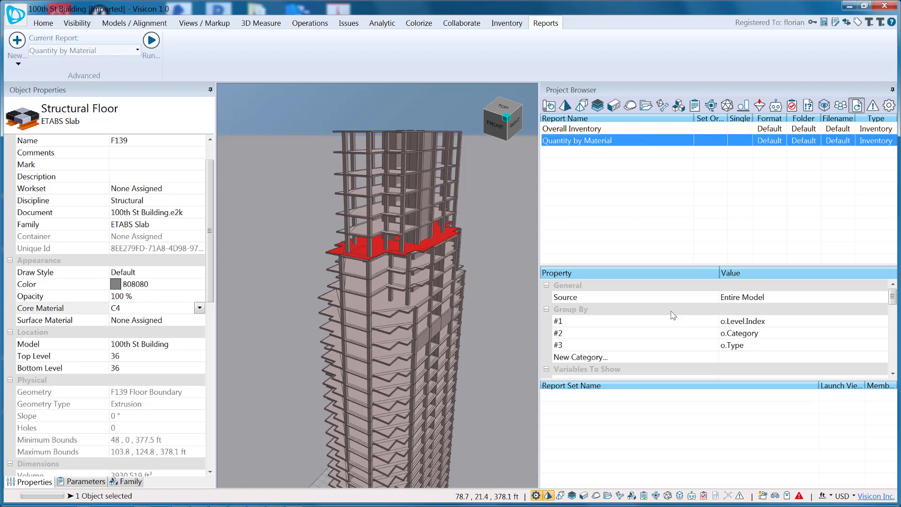
- Clear the object selection and set the Quantity by Material report's source to Visible Model
left_click(503, 287)
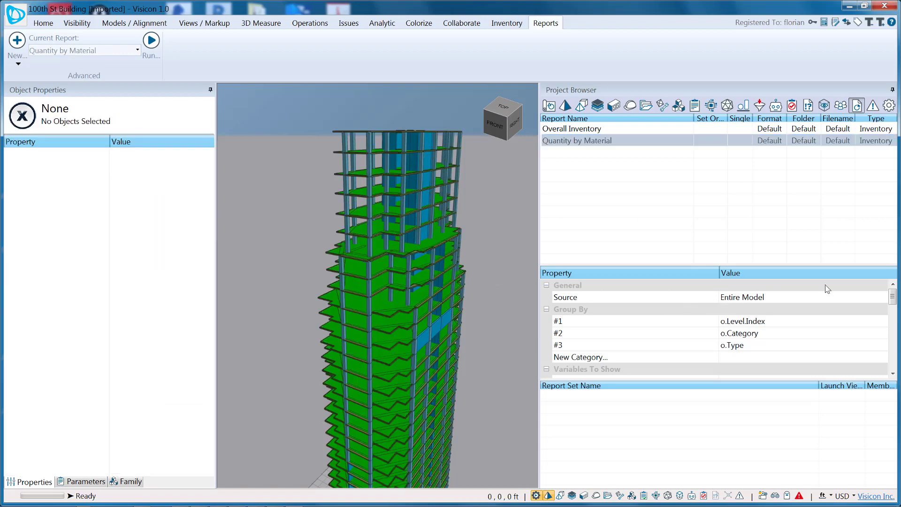
left_click(818, 296)
left_click(882, 297)
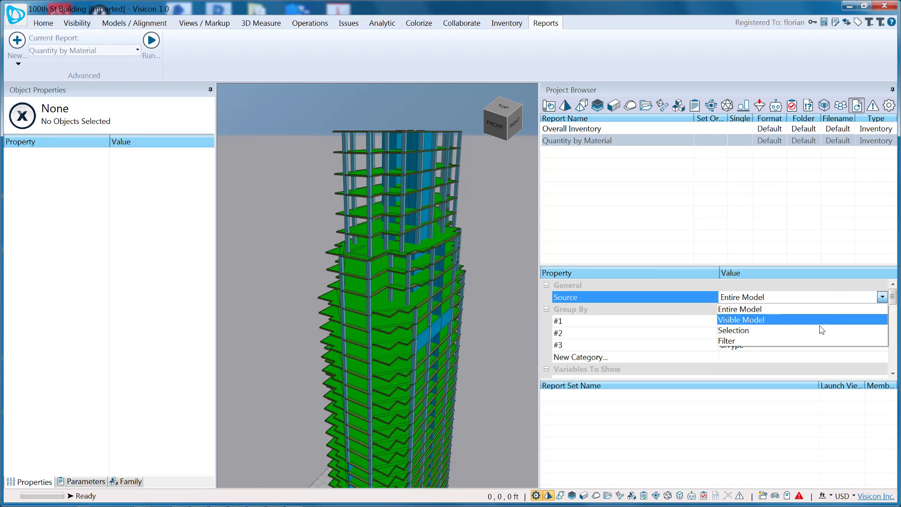
left_click(829, 320)
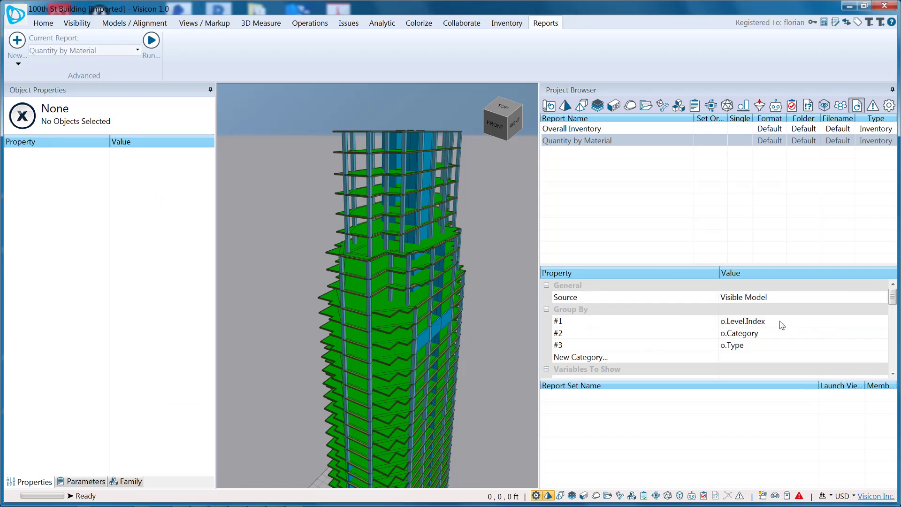
- Replace the report's first grouping with the copied variable o.CoreMaterial.Name
left_click(708, 322)
left_click_drag(804, 322, 702, 328)
key("BackSpace")
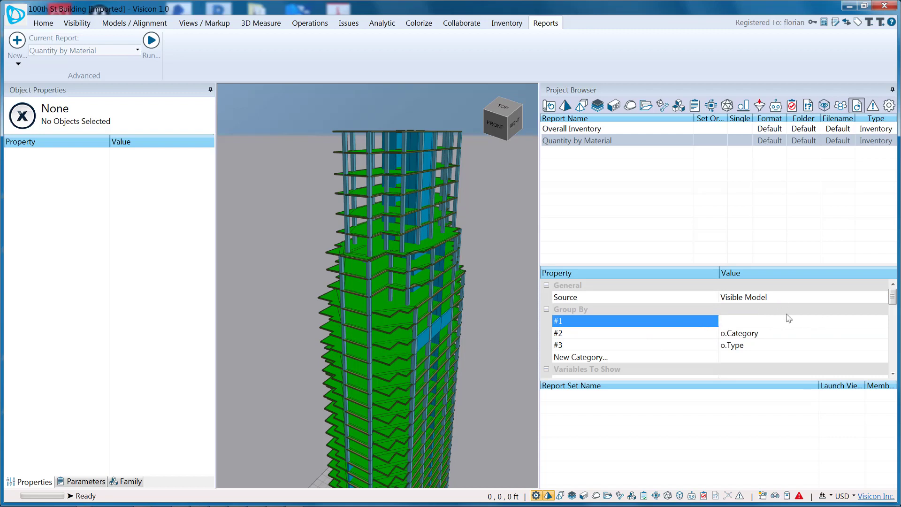
right_click(774, 324)
left_click(775, 367)
left_click(790, 332)
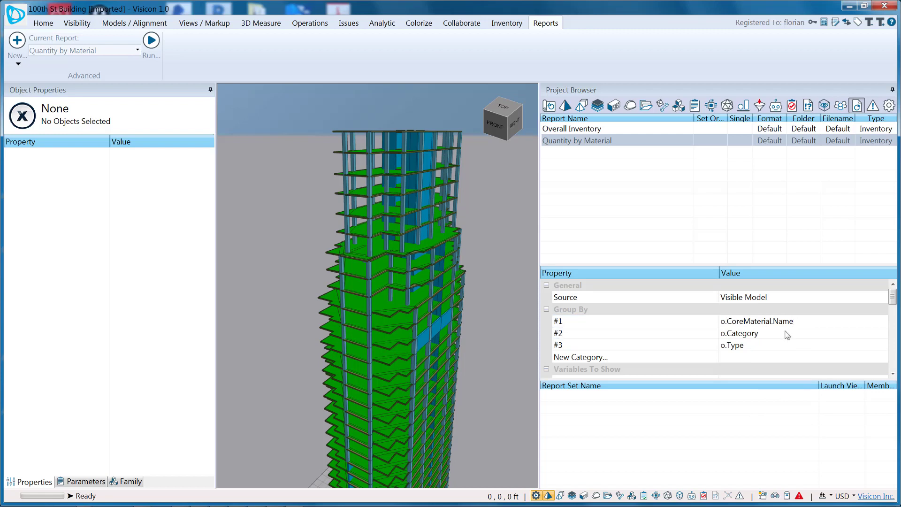
- Remove the o.Type grouping and the o.Name variable from the Quantity by Material report
left_click(750, 347)
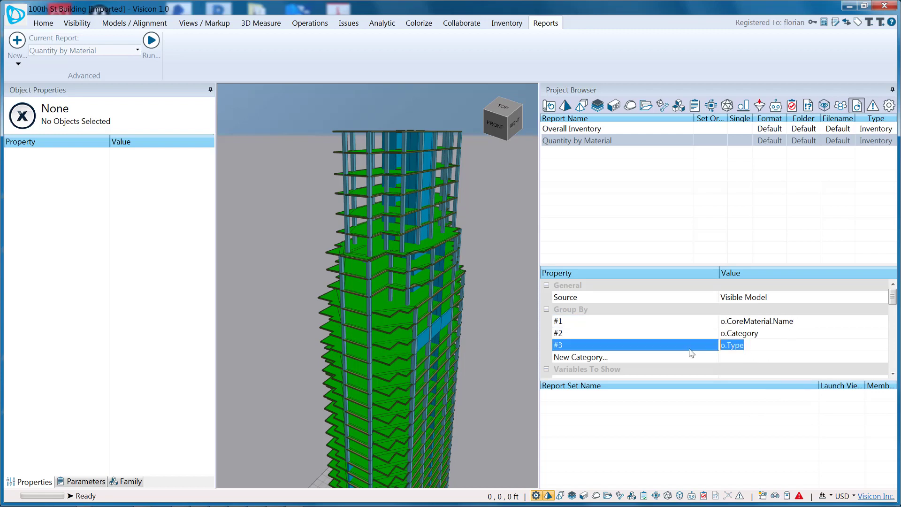
key("BackSpace")
left_click(677, 337)
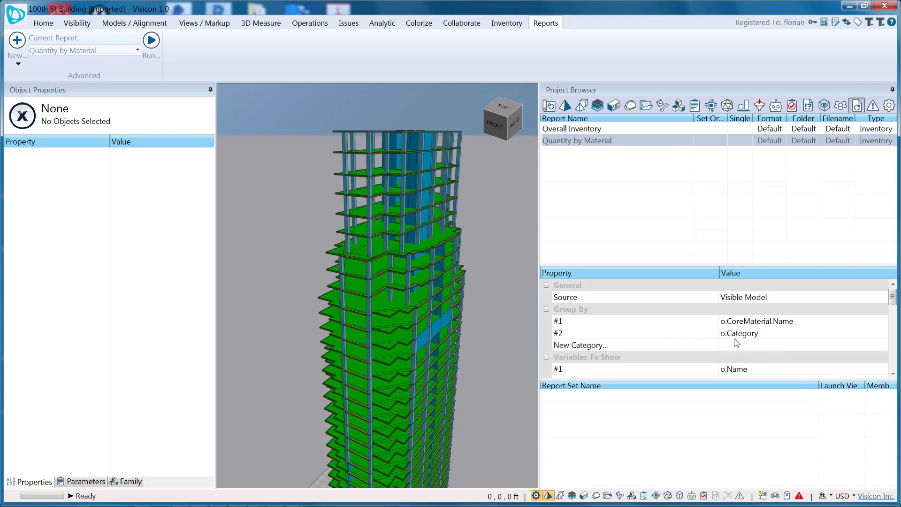
left_click(756, 369)
key("ctrl+a")
key("BackSpace")
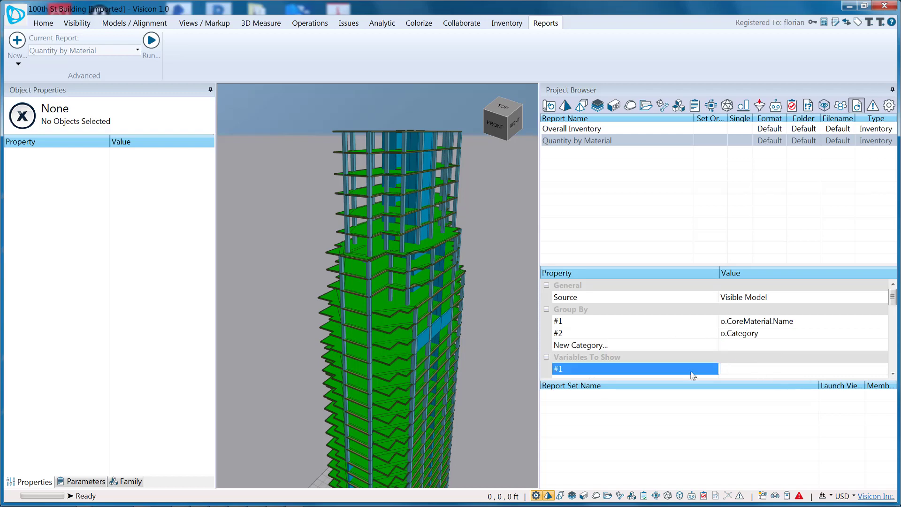
left_click(652, 349)
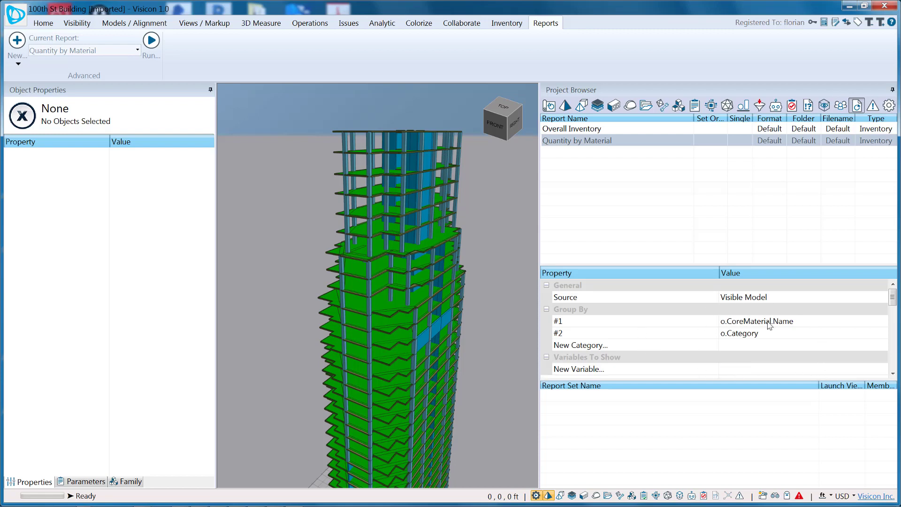
- Run the Quantity by Material report and expand the detail rows for material C6 in the resulting Excel workbook
left_click(154, 45)
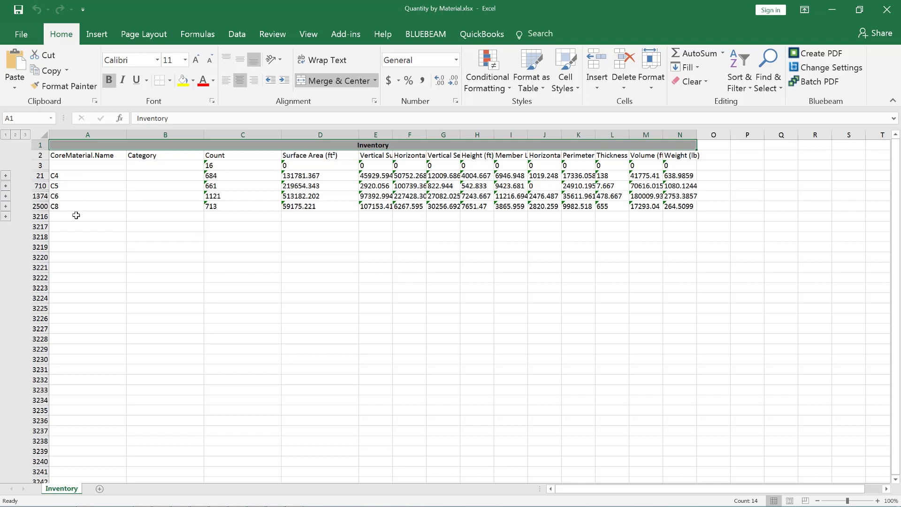
left_click(6, 206)
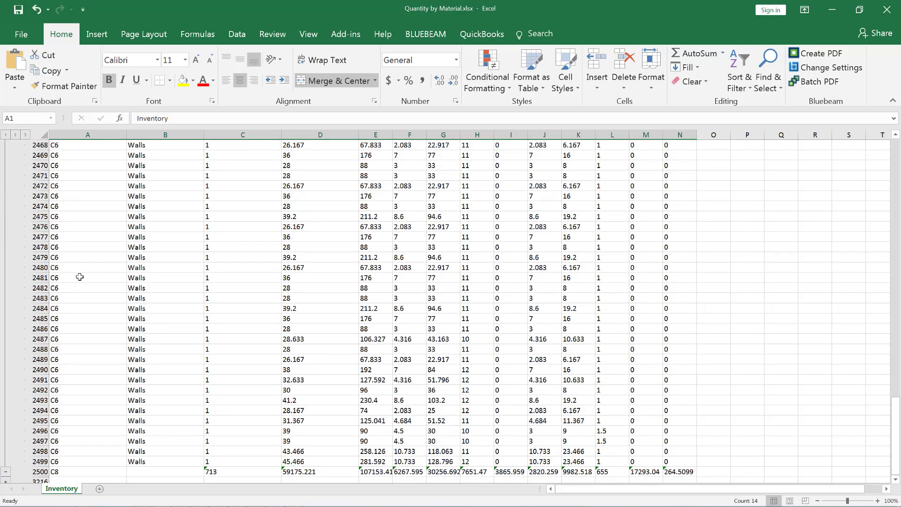
- Browse the C6 detail rows by category and examine the count and quantities of the Walls subtotal and its individual entries
scroll(80, 276, "up", 17)
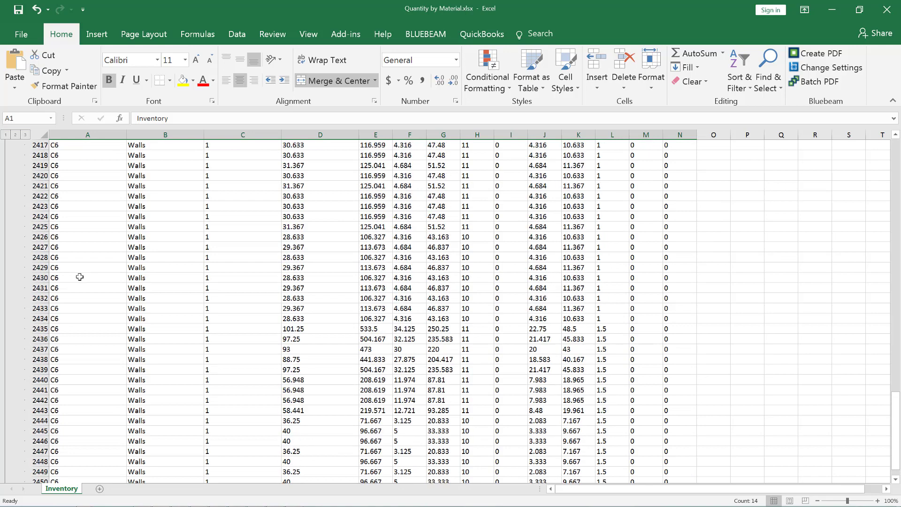
scroll(80, 277, "up", 20)
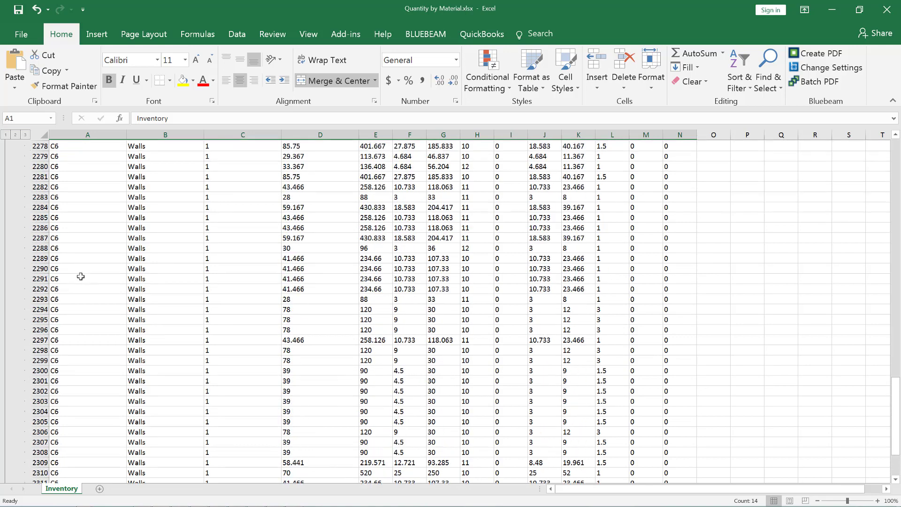
scroll(81, 276, "up", 20)
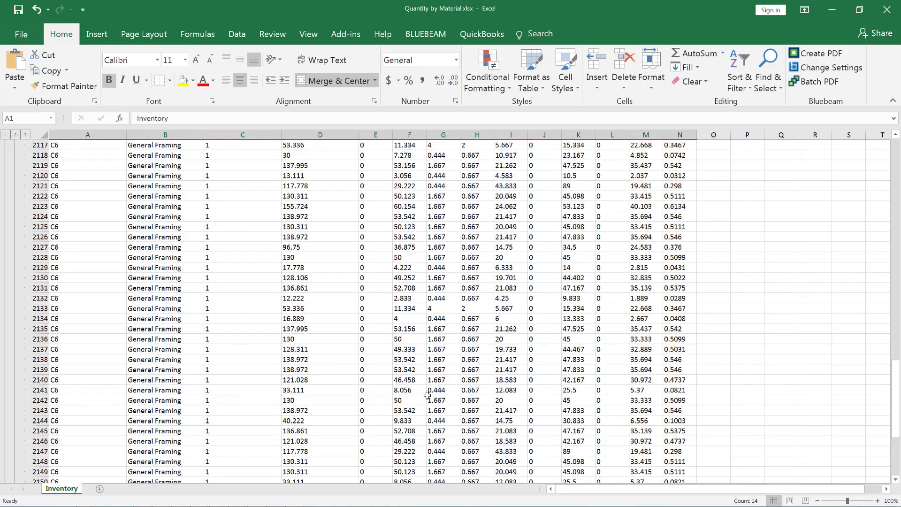
scroll(182, 279, "down", 14)
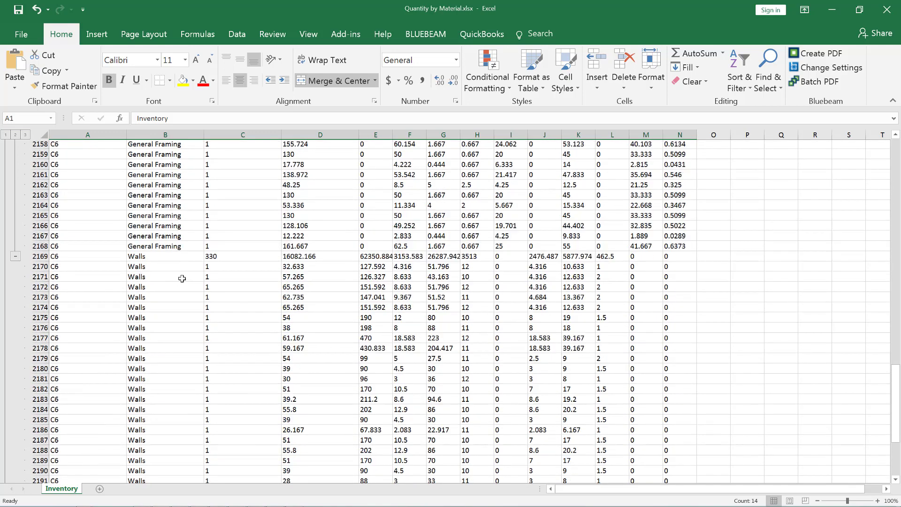
scroll(182, 278, "up", 1)
left_click(144, 277)
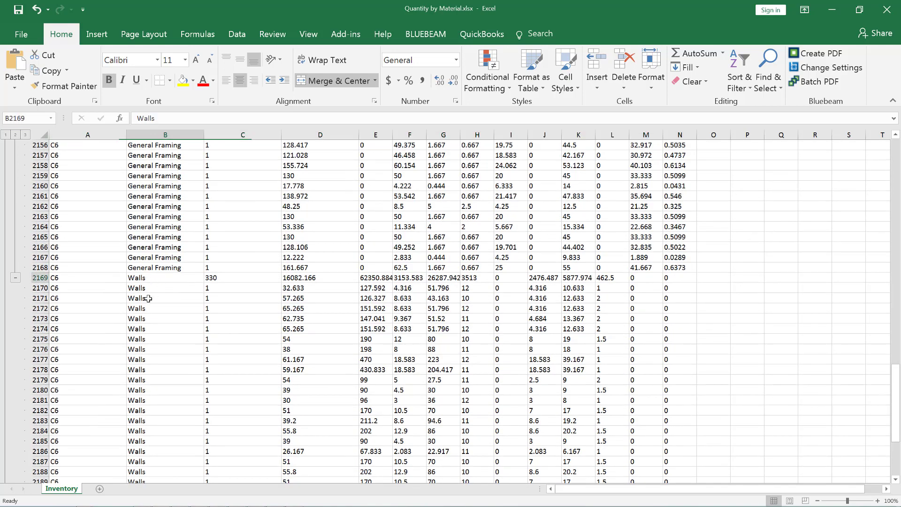
left_click(242, 281)
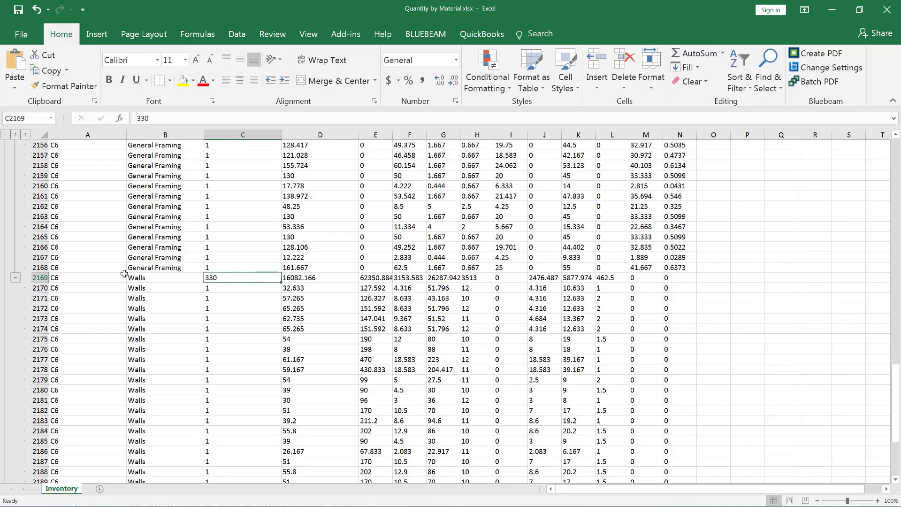
left_click_drag(345, 280, 648, 280)
scroll(257, 245, "down", 5)
scroll(407, 321, "down", 20)
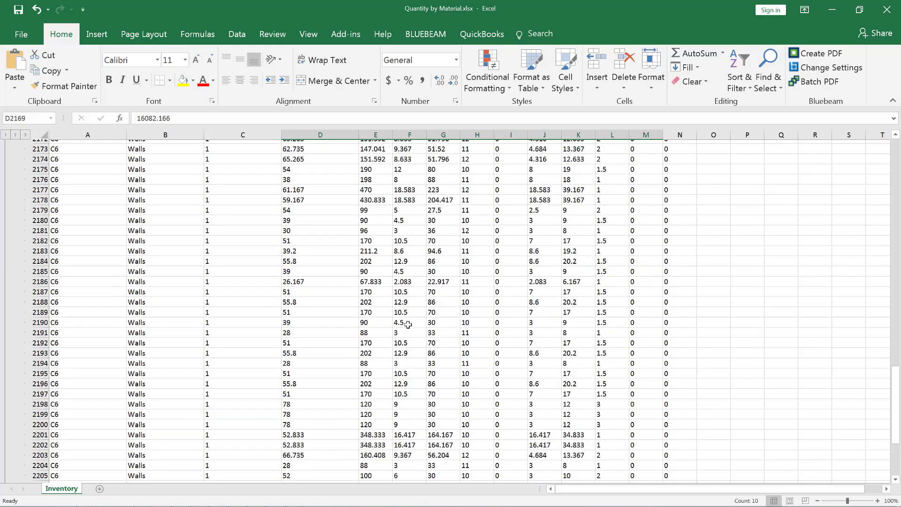